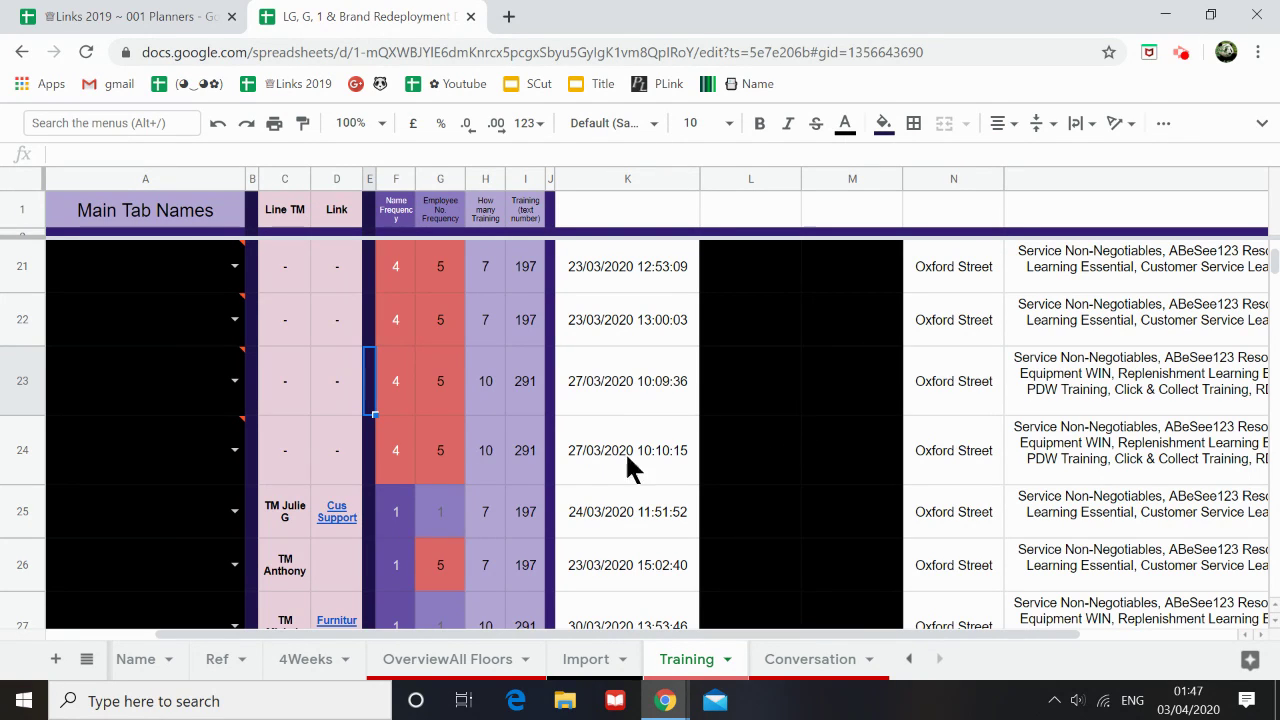
Step: Clear the flagged duplicate Main Tab Names entries in cells A21:A23 of the Training sheet
scroll(533, 482, up, 1)
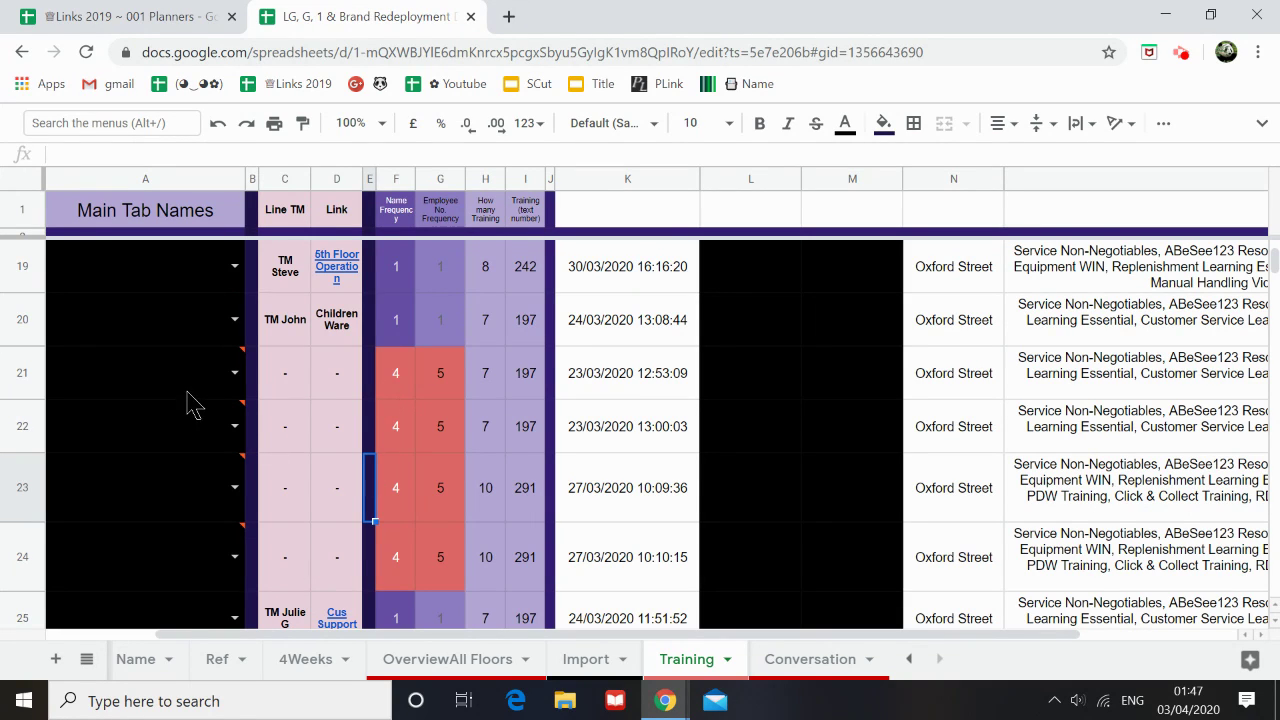
mouse_move(190, 394)
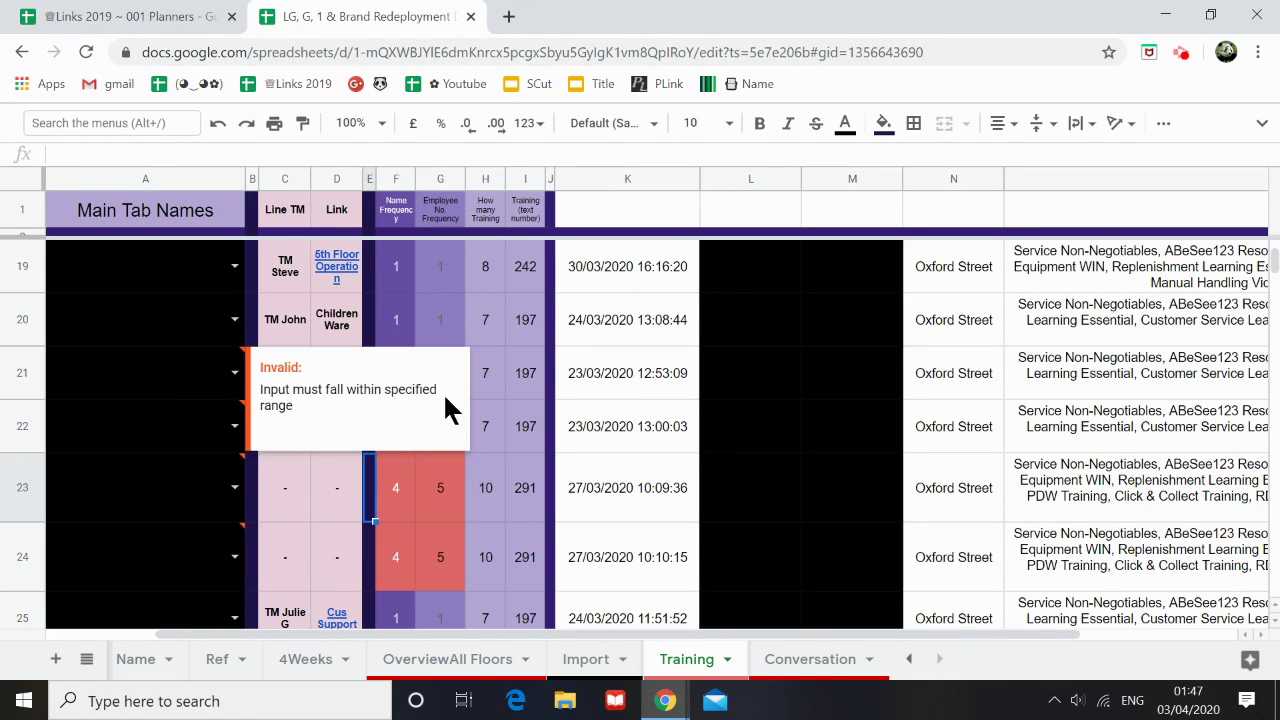
click(551, 466)
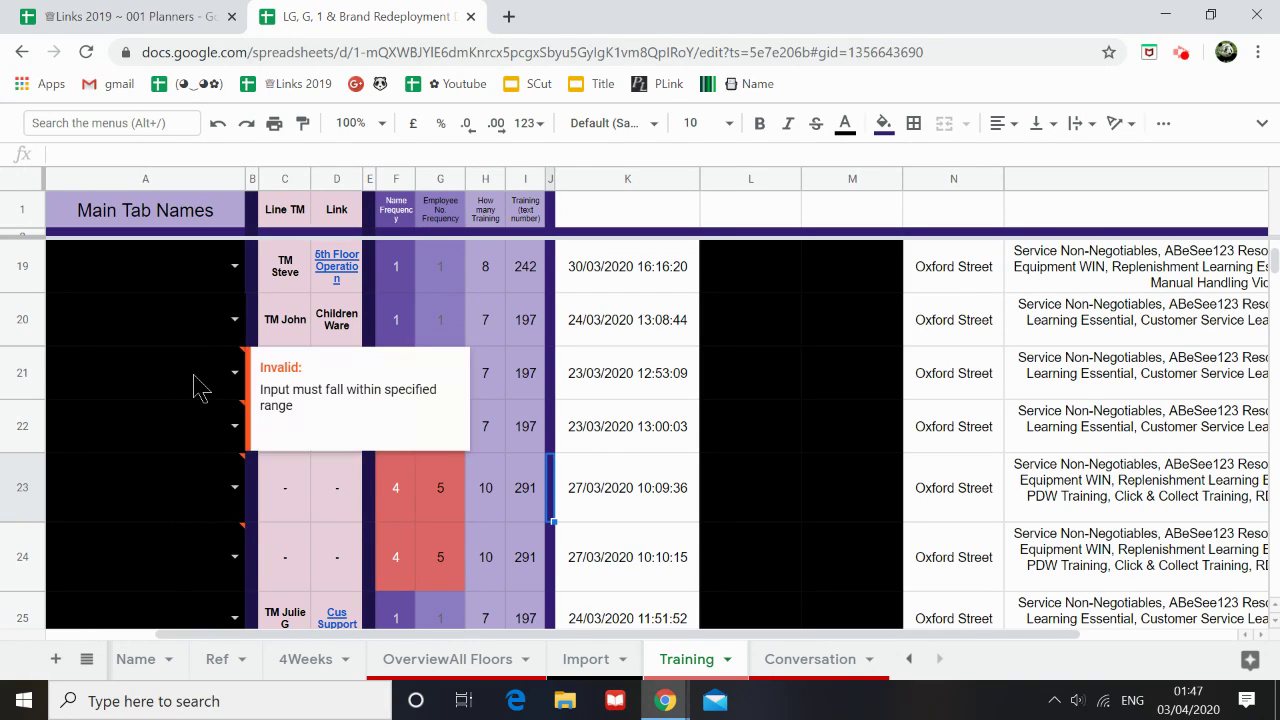
drag(200, 398, 203, 519)
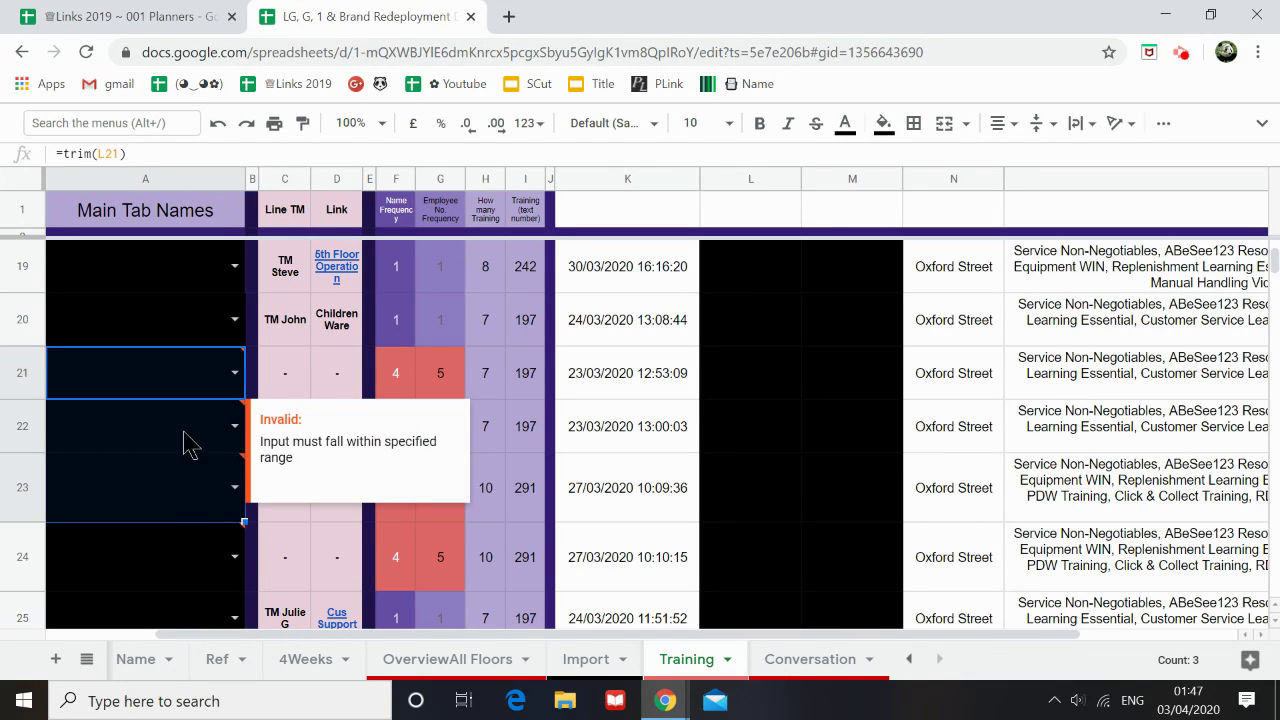
key(Delete)
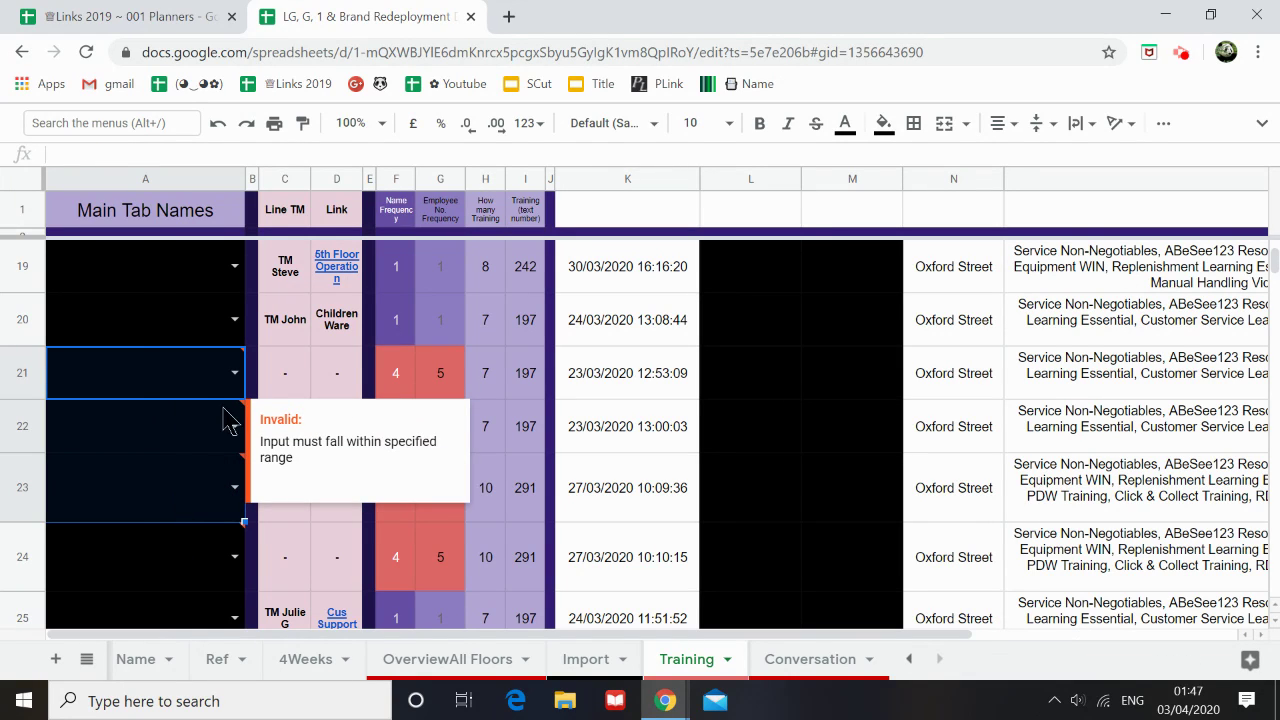
click(203, 485)
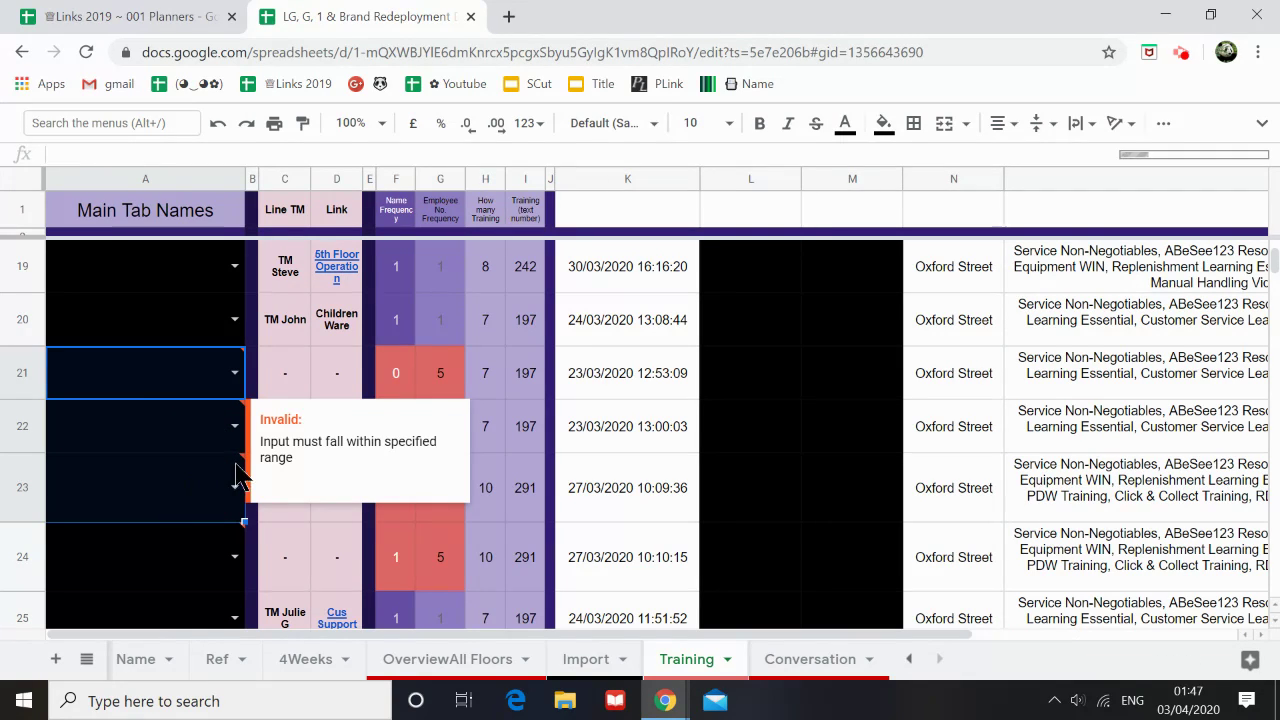
click(371, 377)
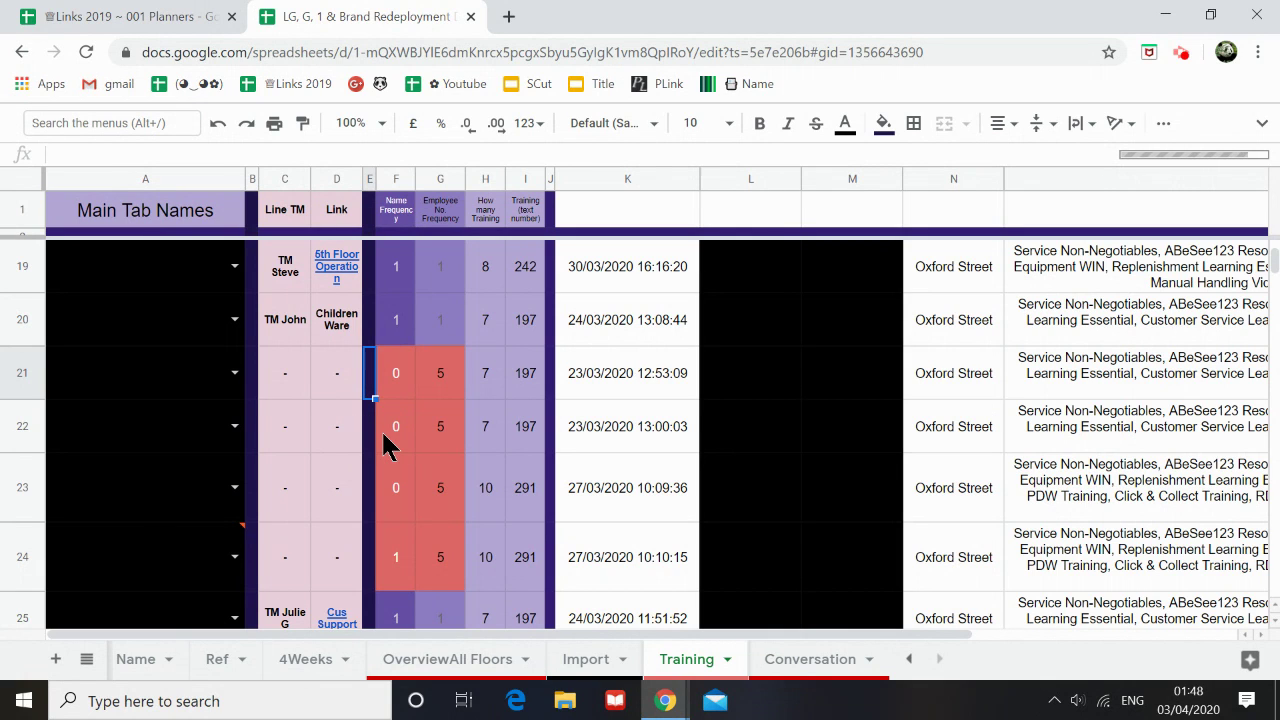
scroll(370, 500, down, 1)
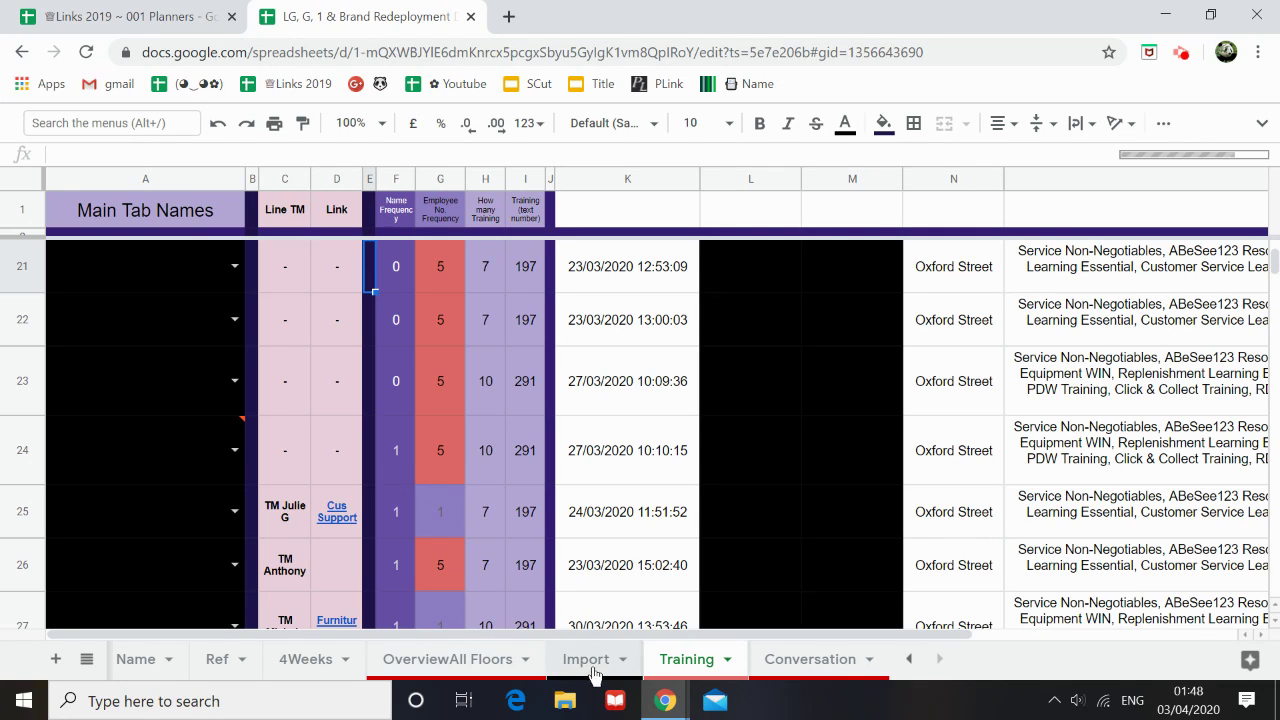
Step: Examine the Training column on the 4Weeks sheet against the Training sheet that supplies its entries
click(301, 659)
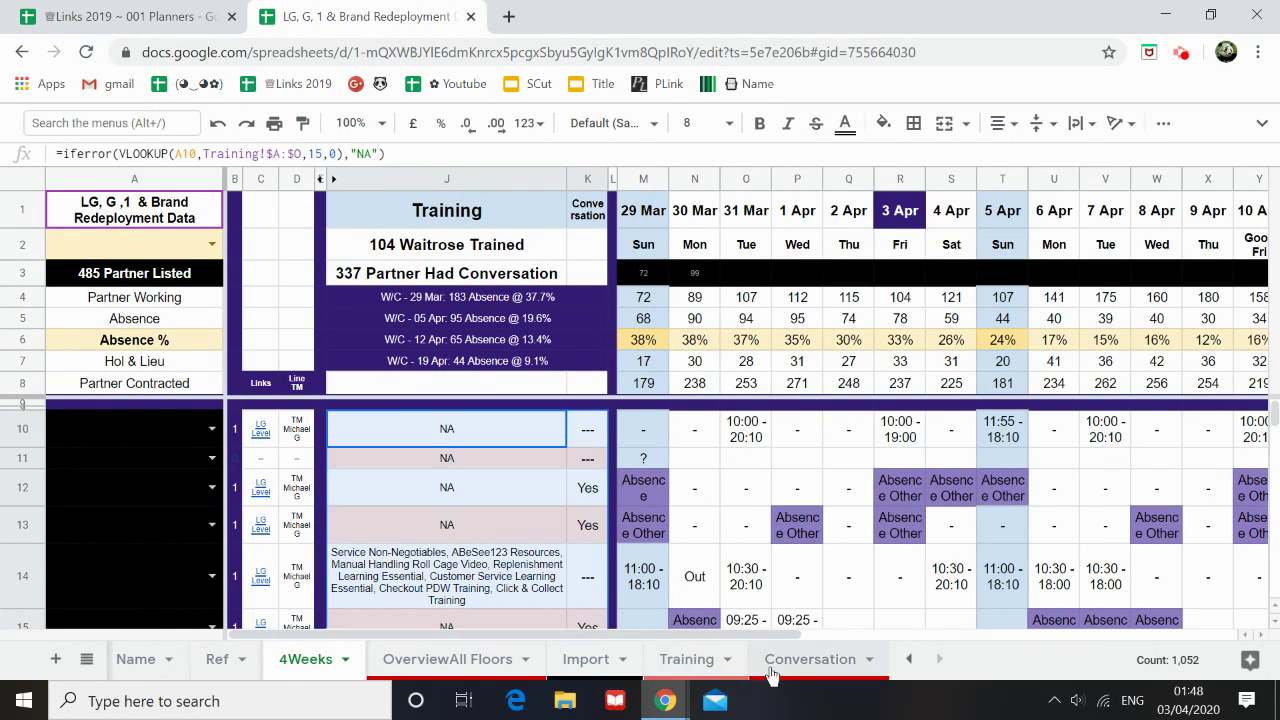
click(695, 668)
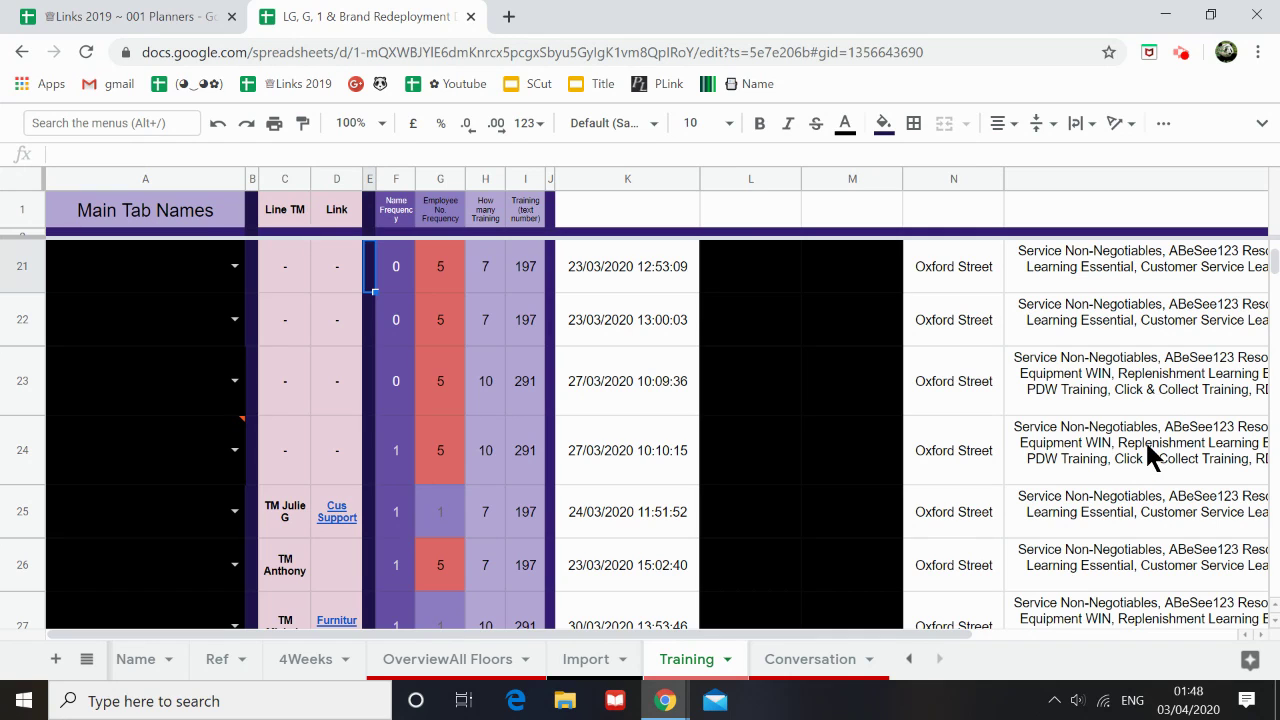
click(300, 662)
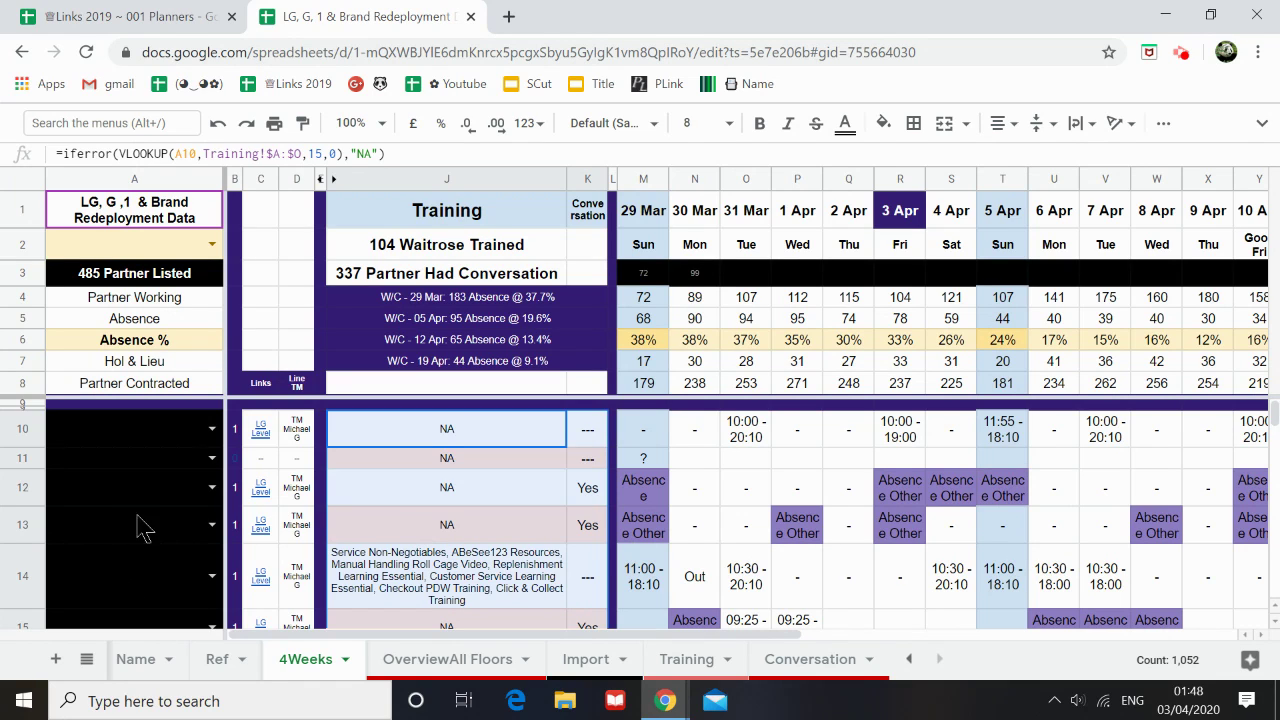
scroll(228, 548, down, 1)
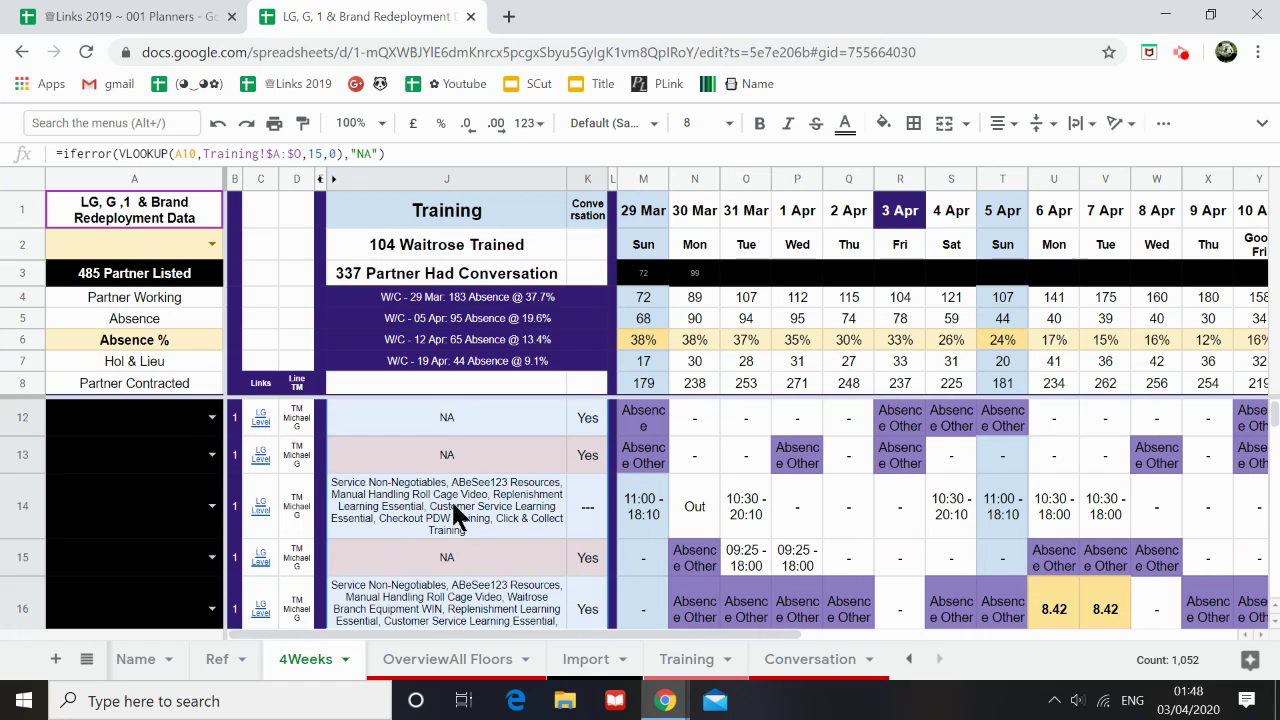
scroll(430, 490, down, 1)
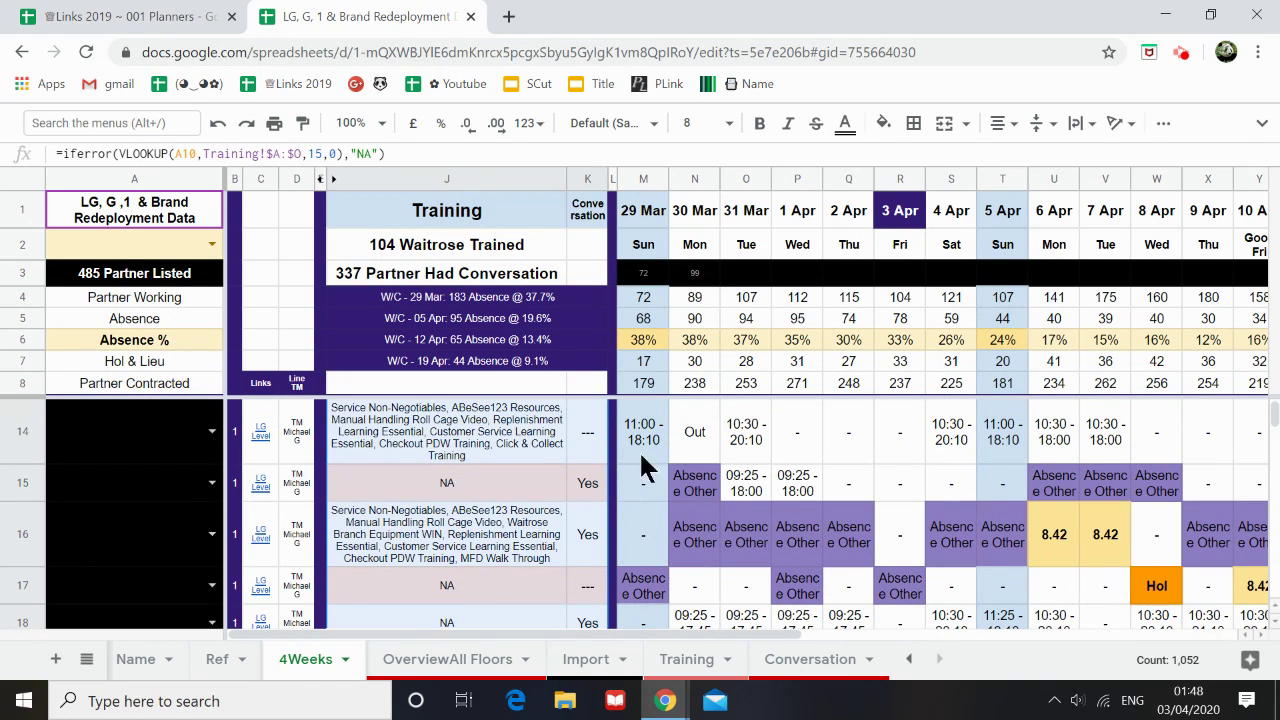
scroll(360, 515, down, 1)
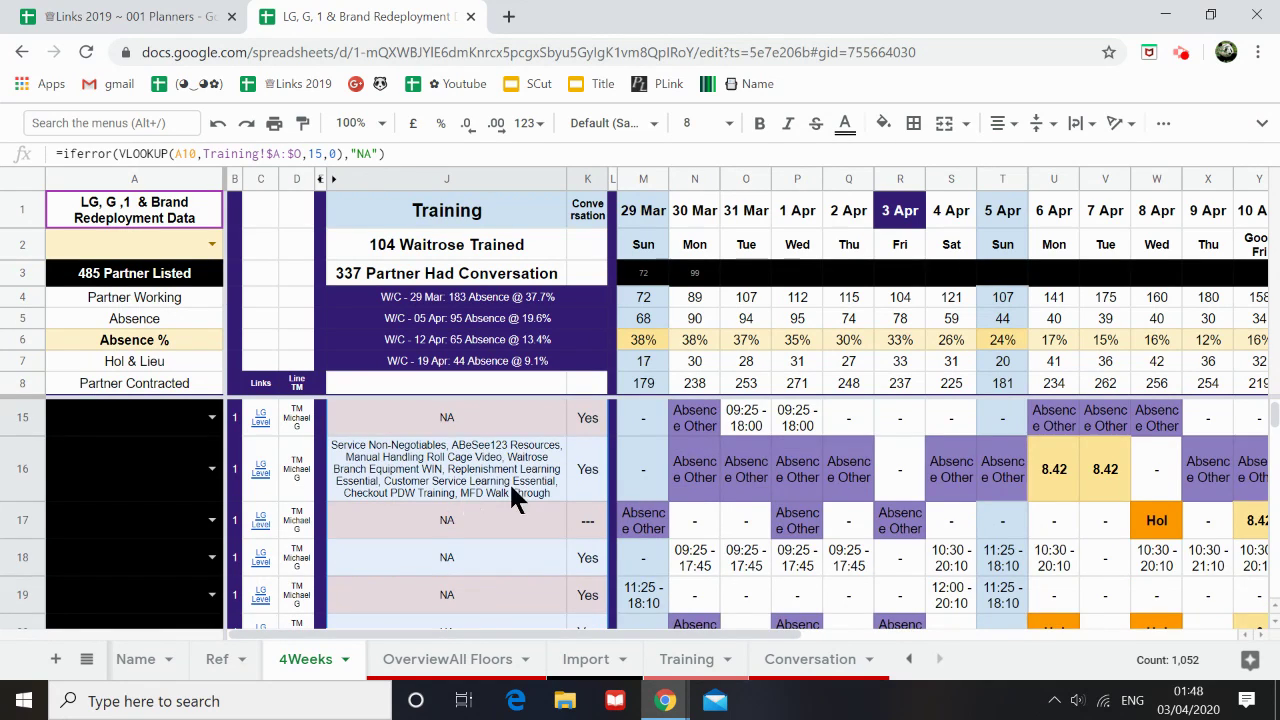
scroll(515, 497, down, 5)
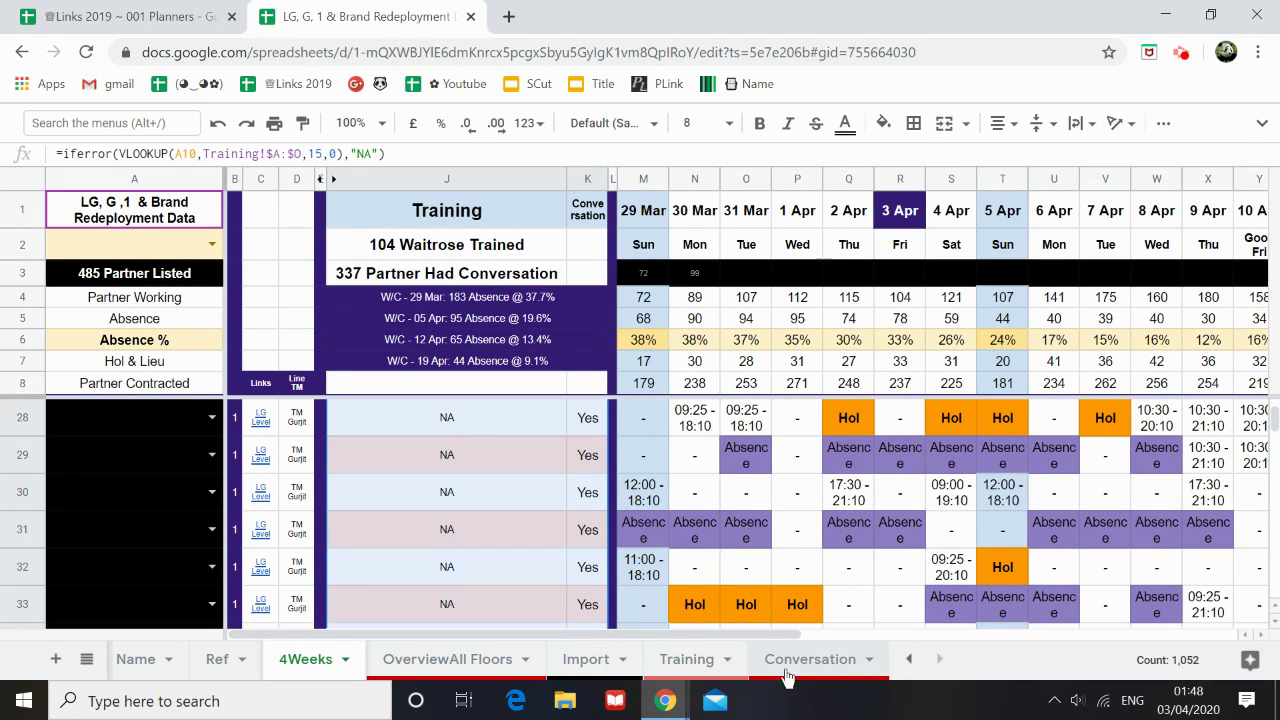
Step: Check the data validation note on the name in cell A24 of the Training sheet
click(686, 660)
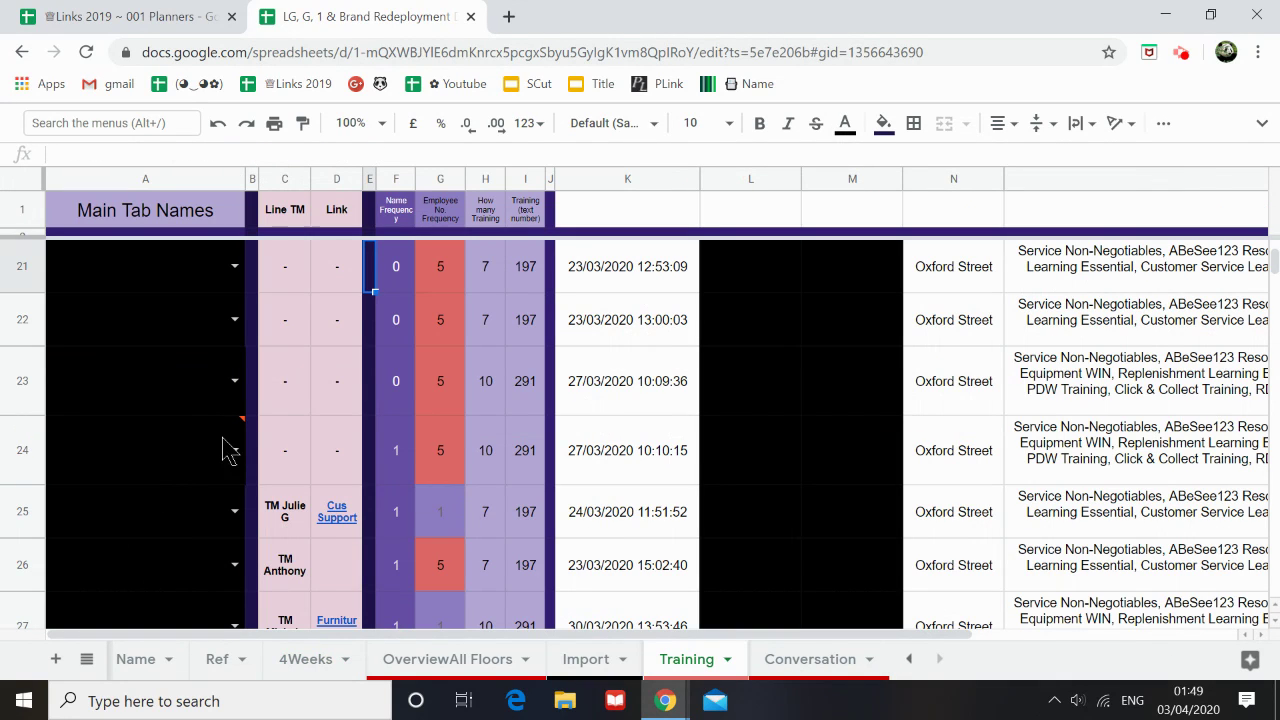
mouse_move(223, 445)
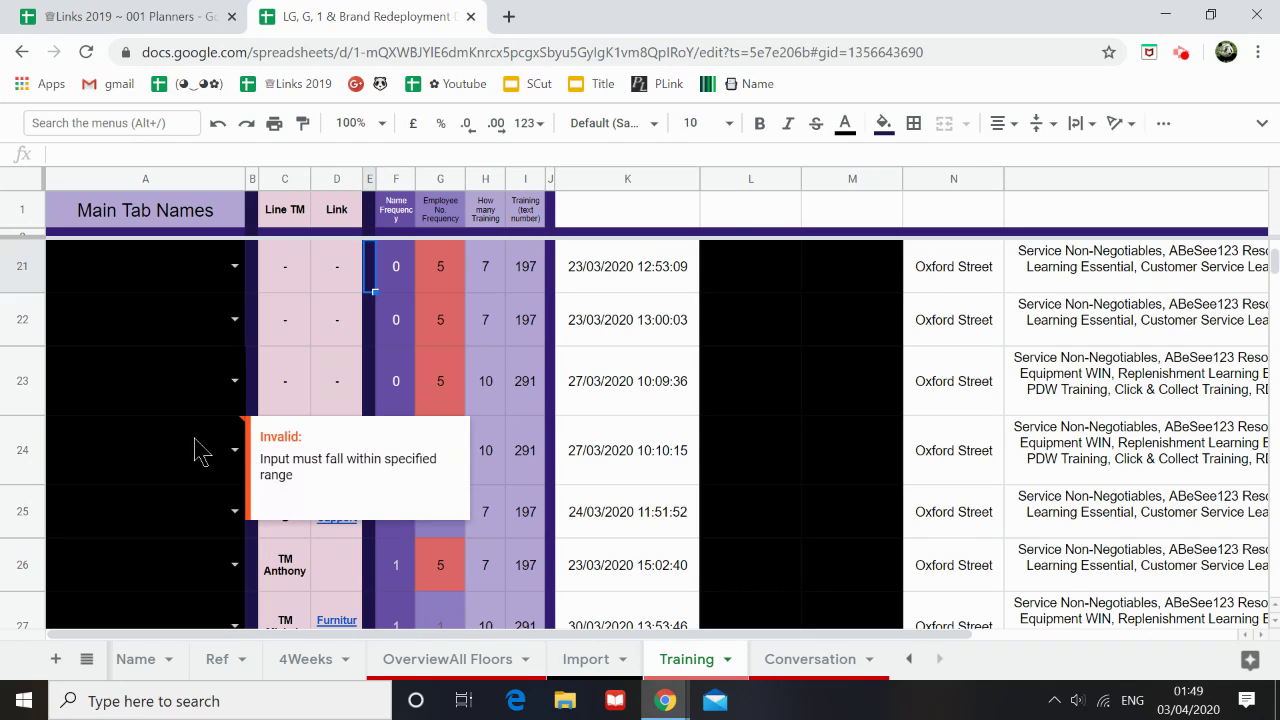
click(366, 395)
click(370, 448)
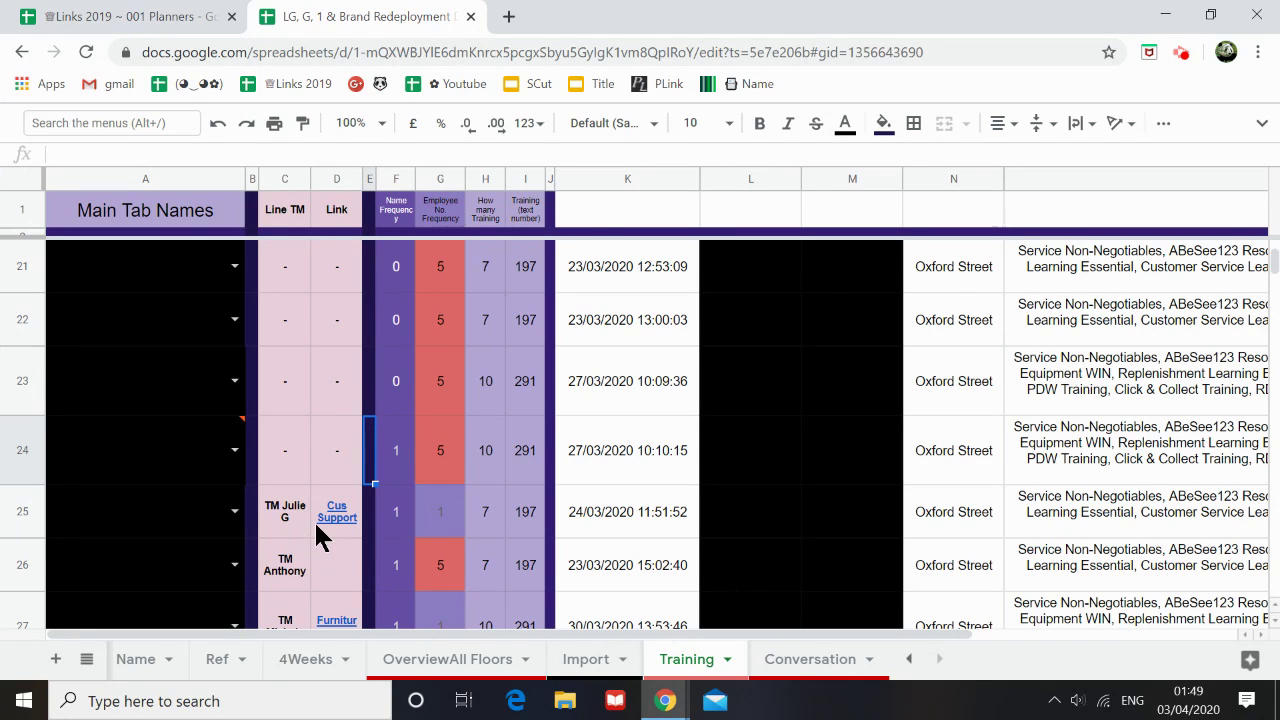
Step: Review the flagged names and the Employee No. Frequency column on the Conversation sheet for repeat entries
click(801, 676)
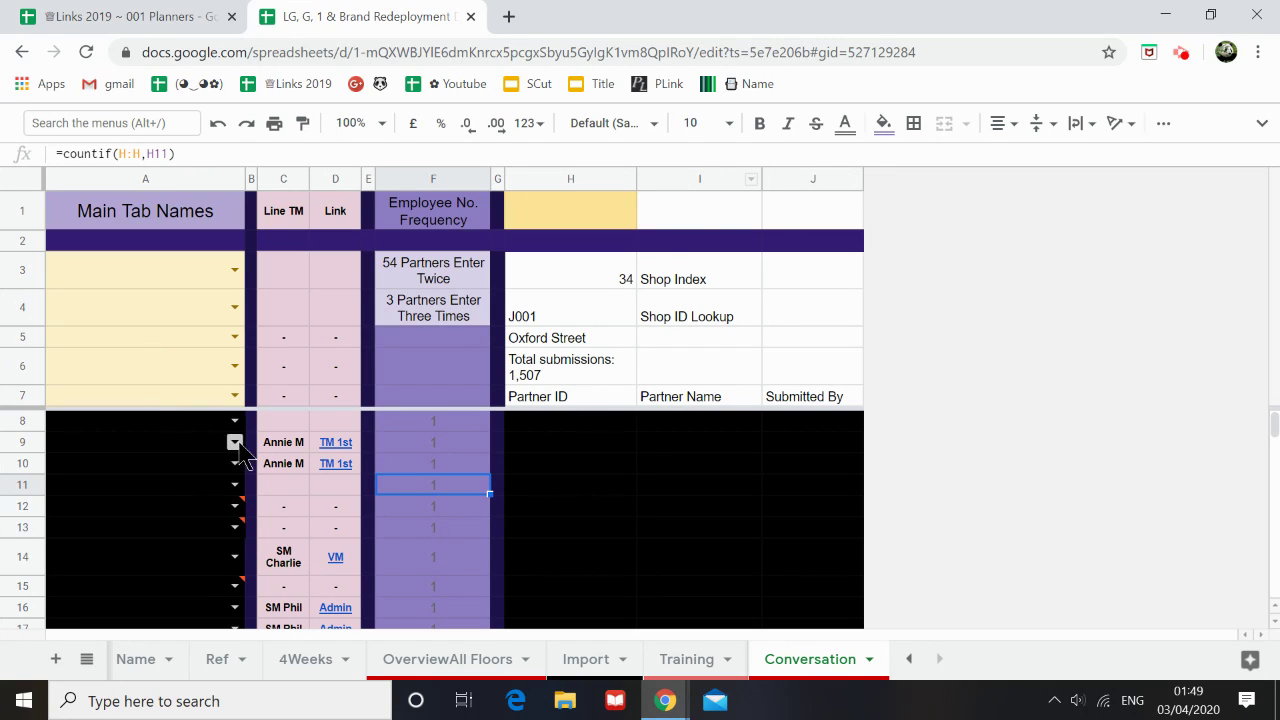
mouse_move(123, 543)
mouse_move(166, 540)
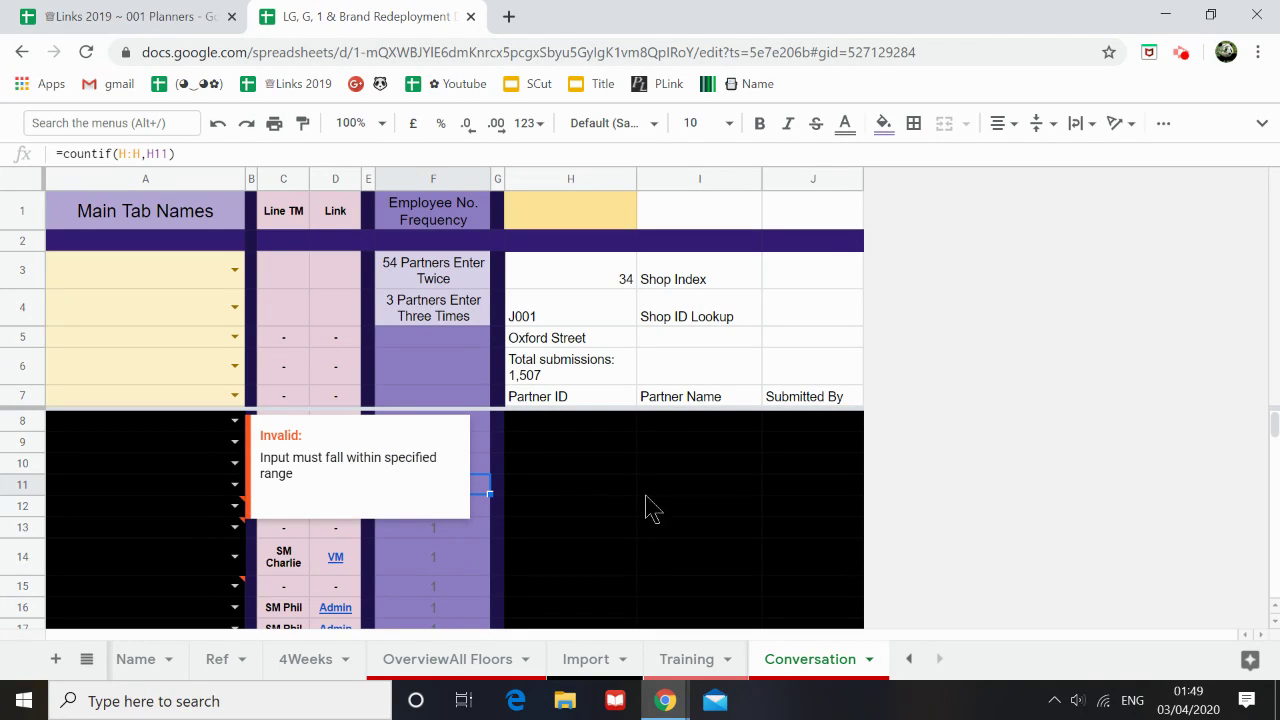
click(370, 556)
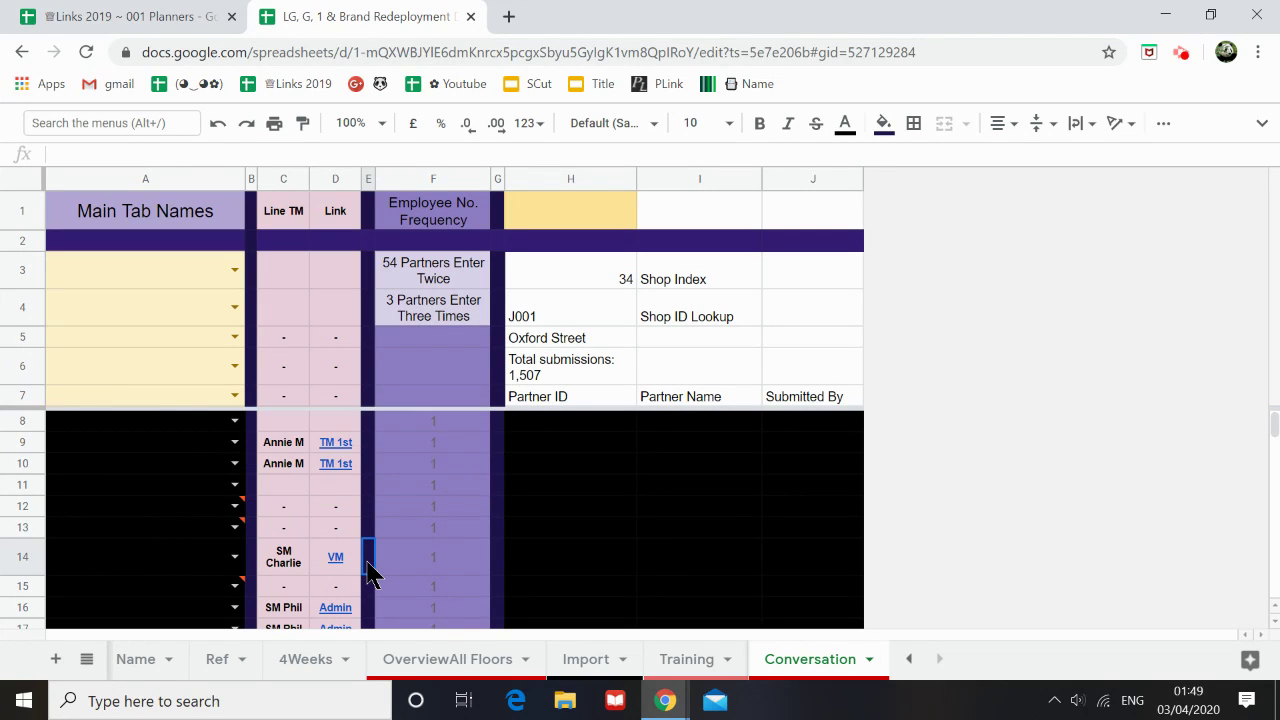
scroll(445, 527, down, 4)
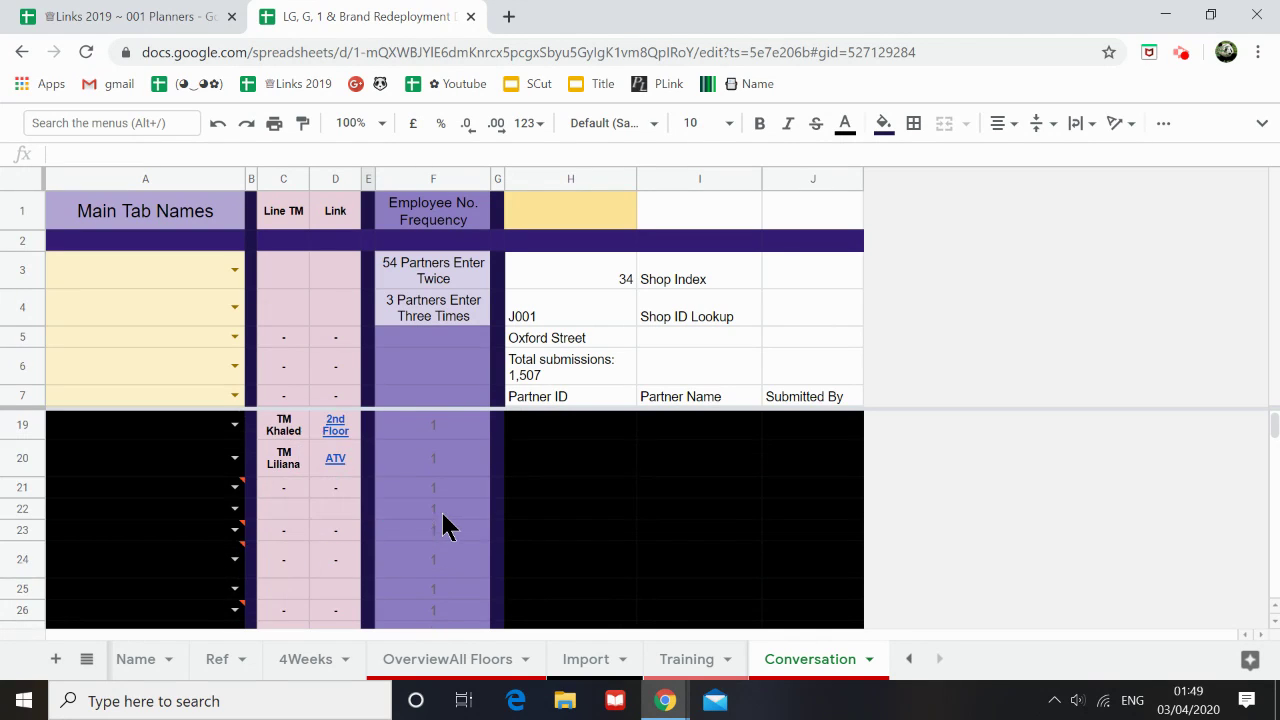
scroll(440, 545, down, 5)
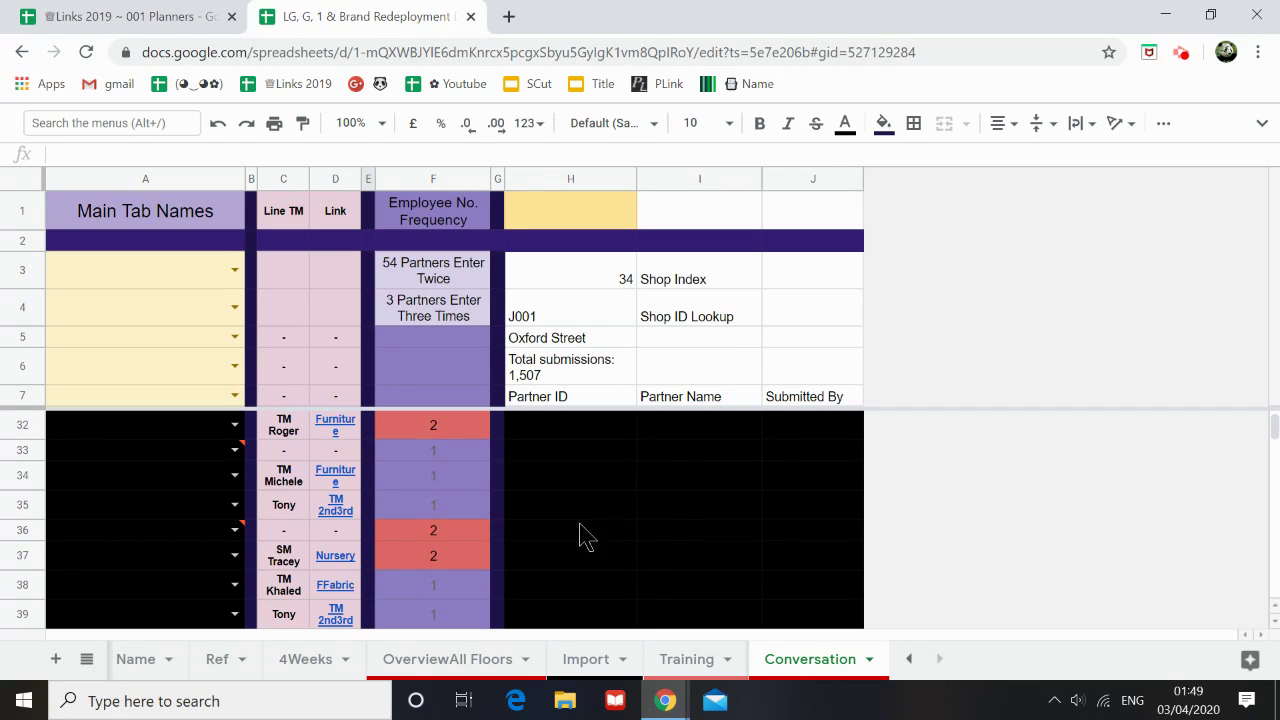
scroll(632, 543, down, 1)
scroll(640, 531, down, 8)
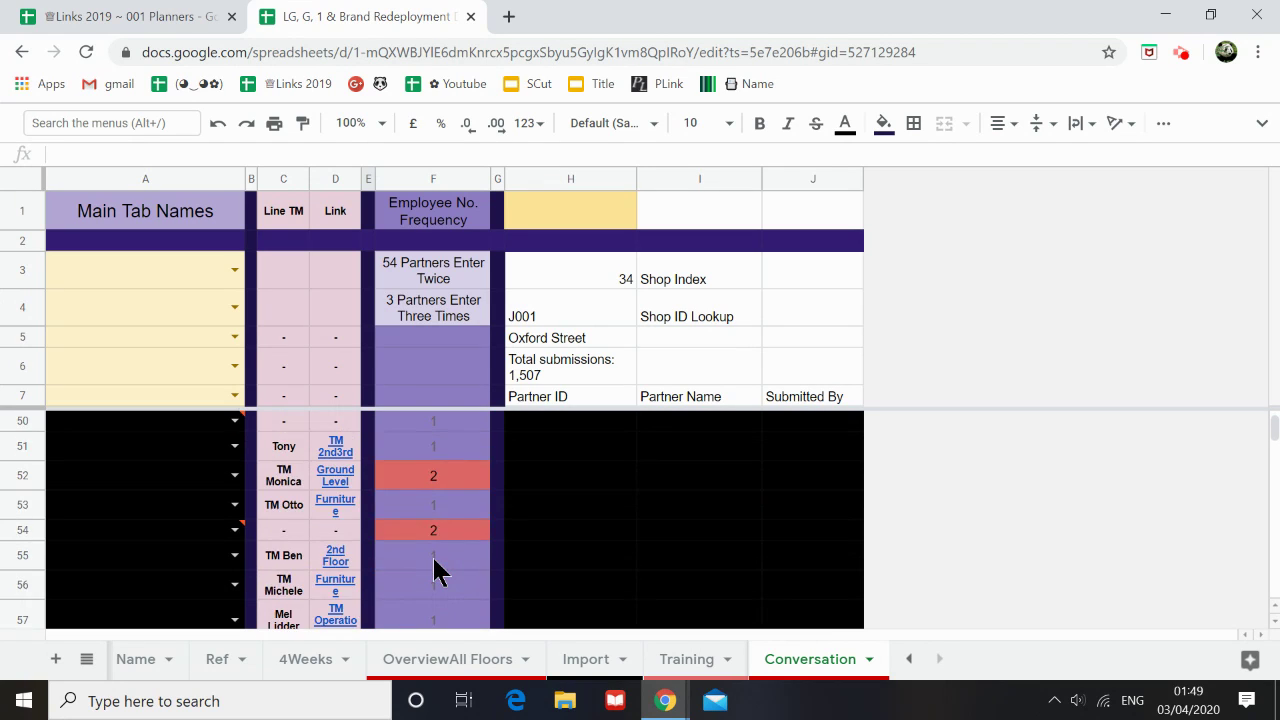
scroll(413, 575, down, 12)
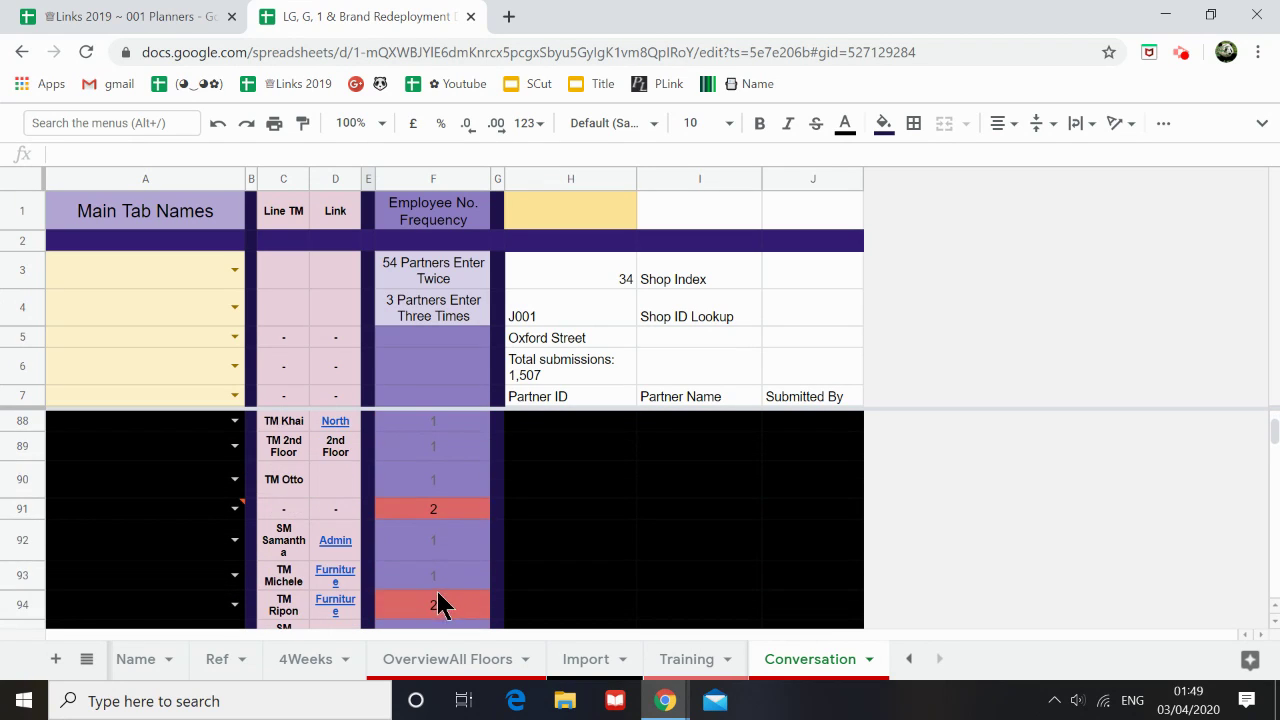
Step: Inspect the formulas in F3 and F4 that count partners entered twice and three times, and compare them with the frequency column
click(440, 280)
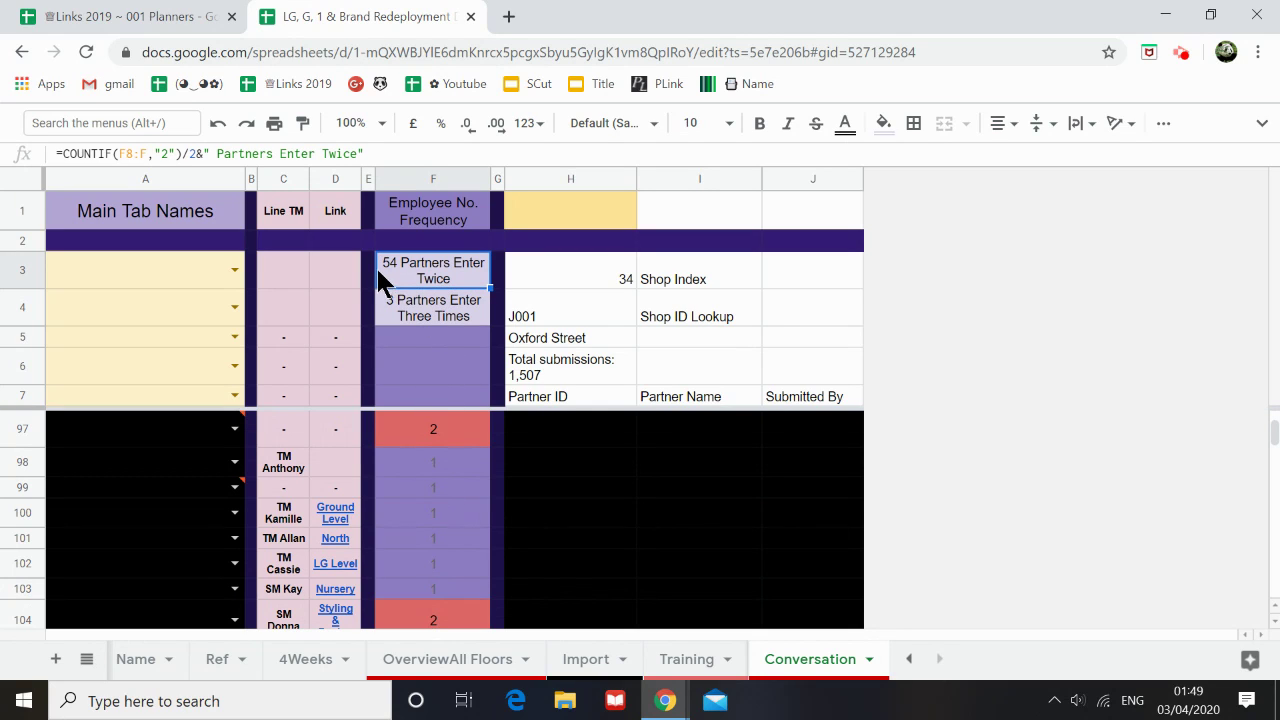
click(414, 318)
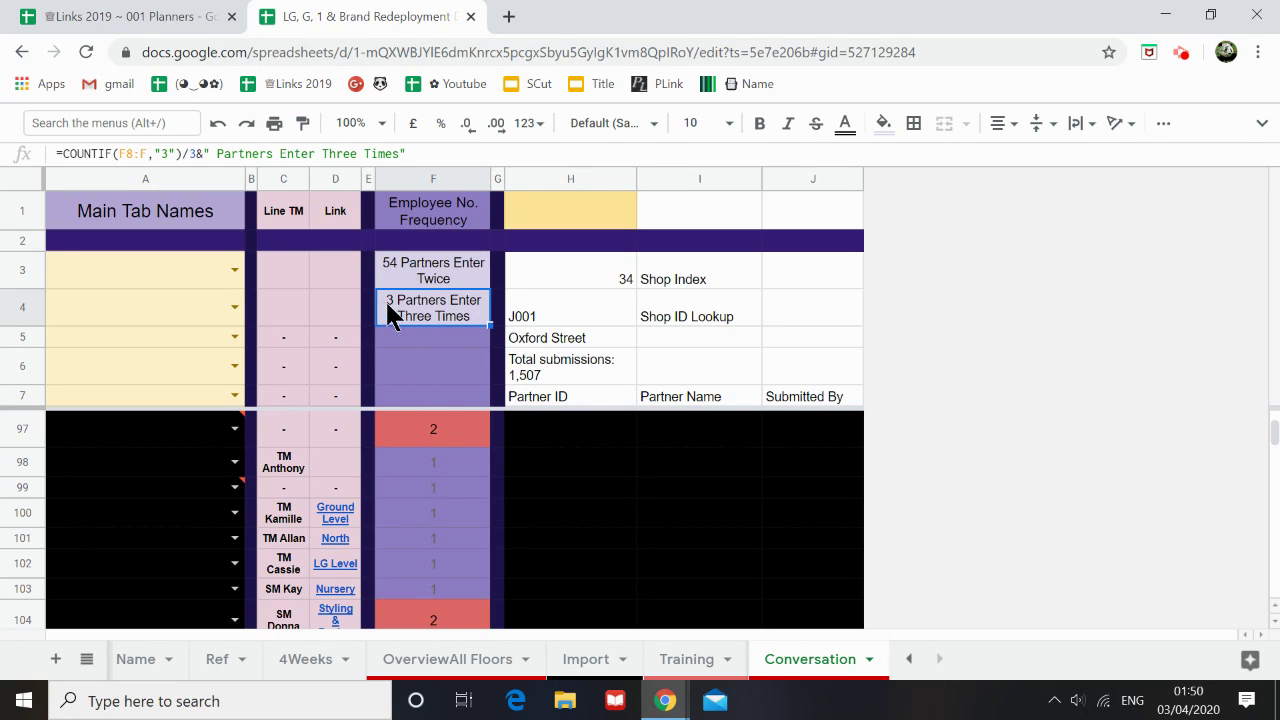
scroll(422, 507, down, 3)
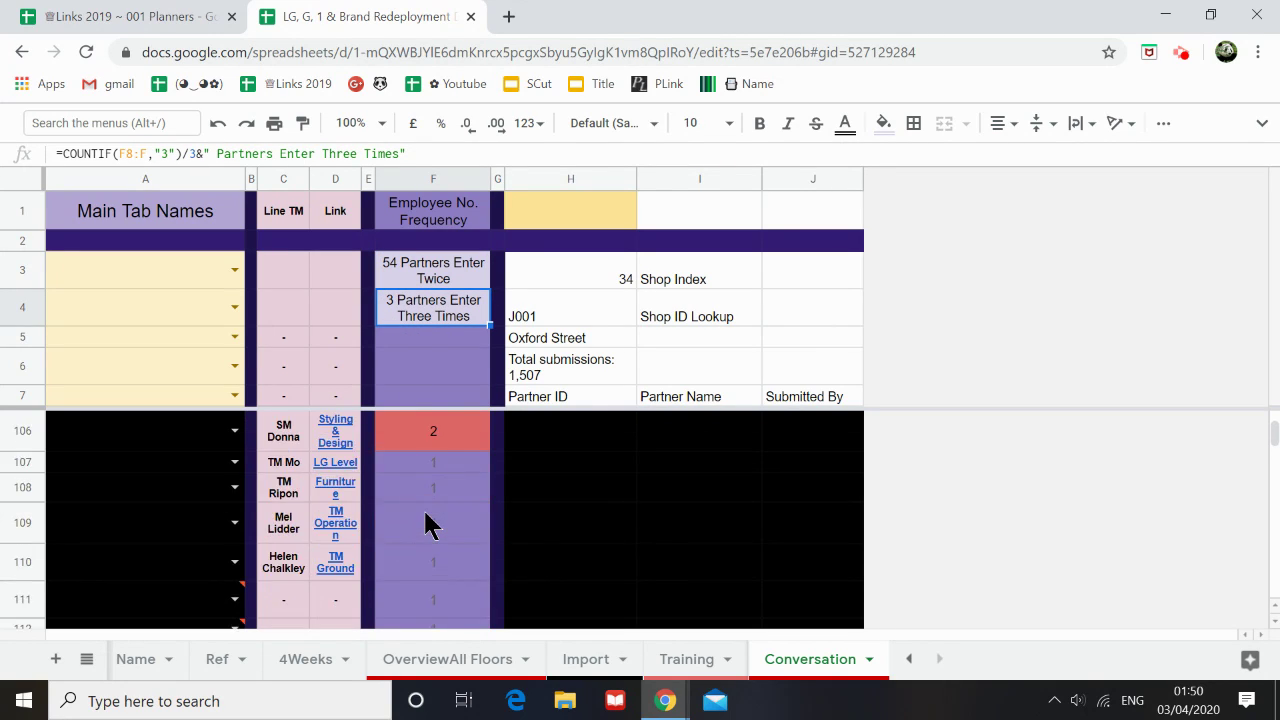
scroll(424, 527, down, 2)
scroll(418, 535, up, 8)
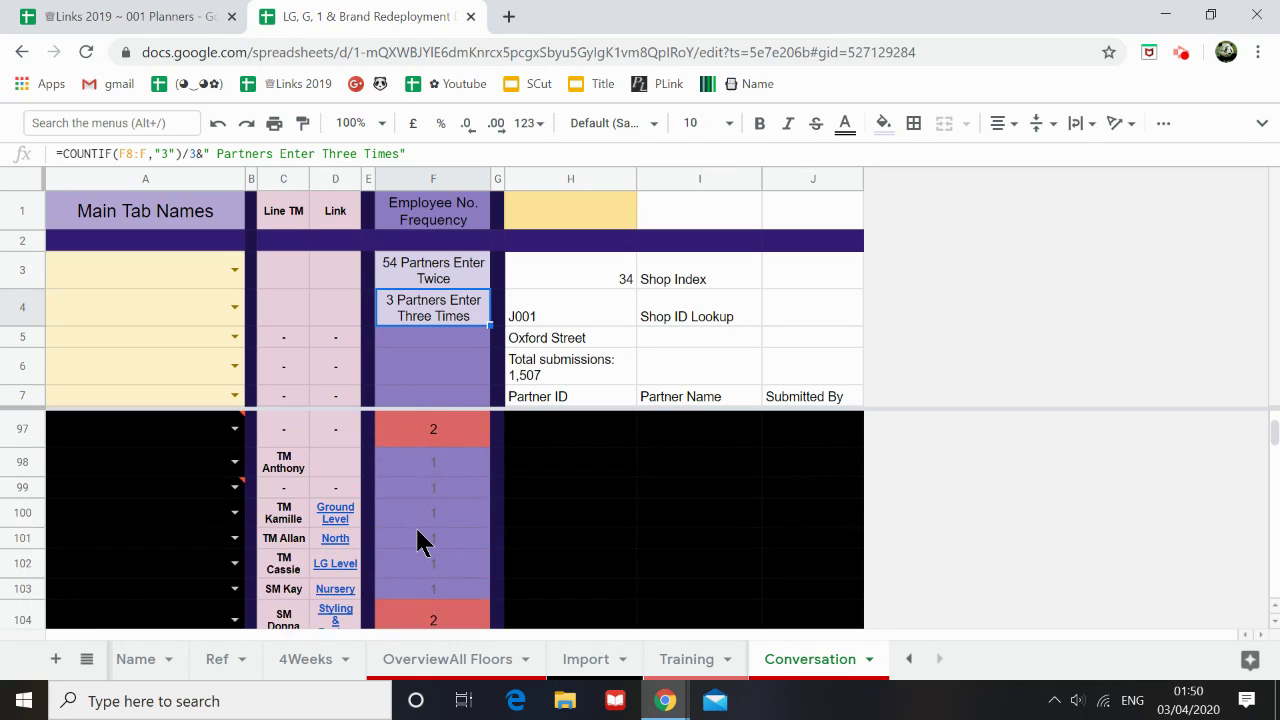
scroll(418, 541, up, 7)
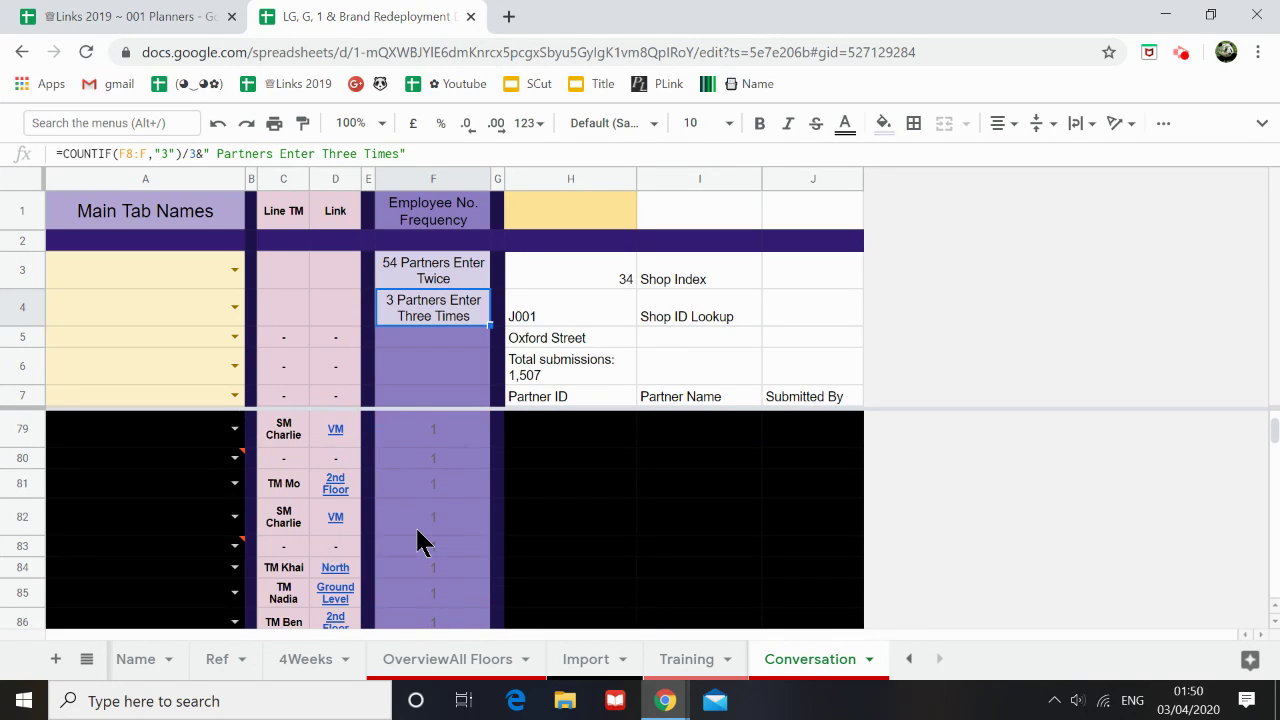
scroll(418, 541, up, 1)
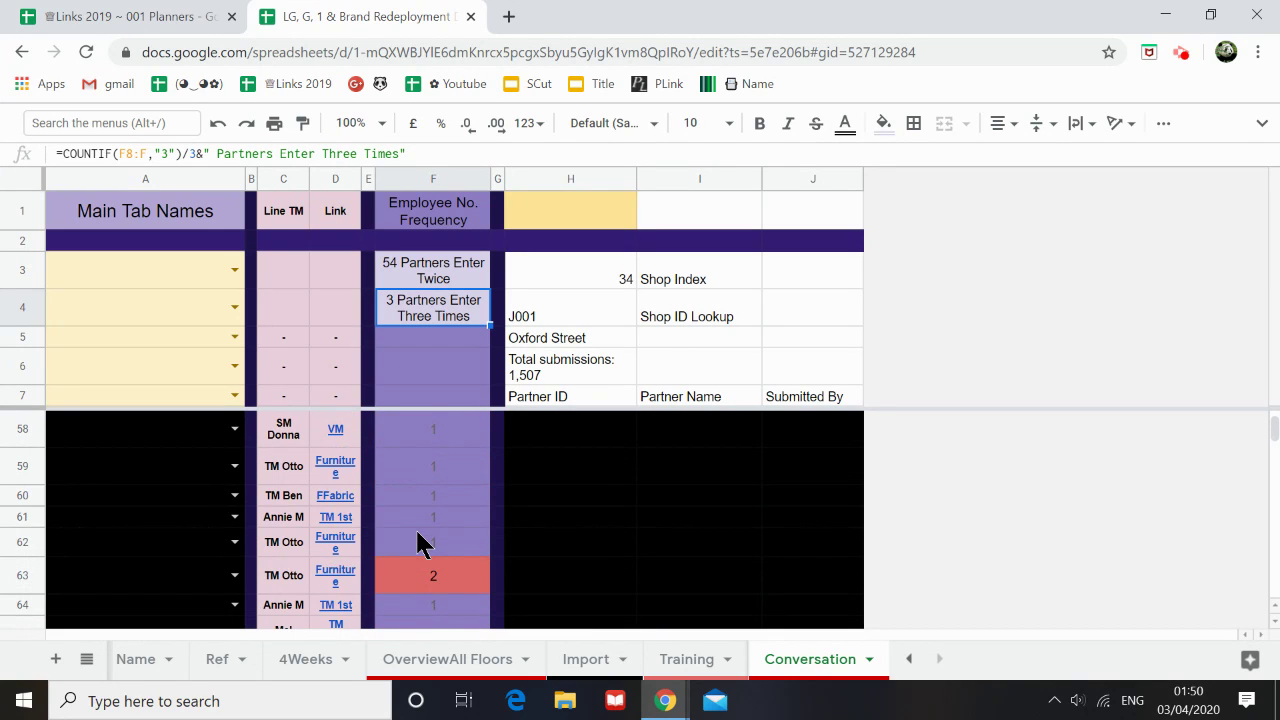
scroll(418, 541, up, 3)
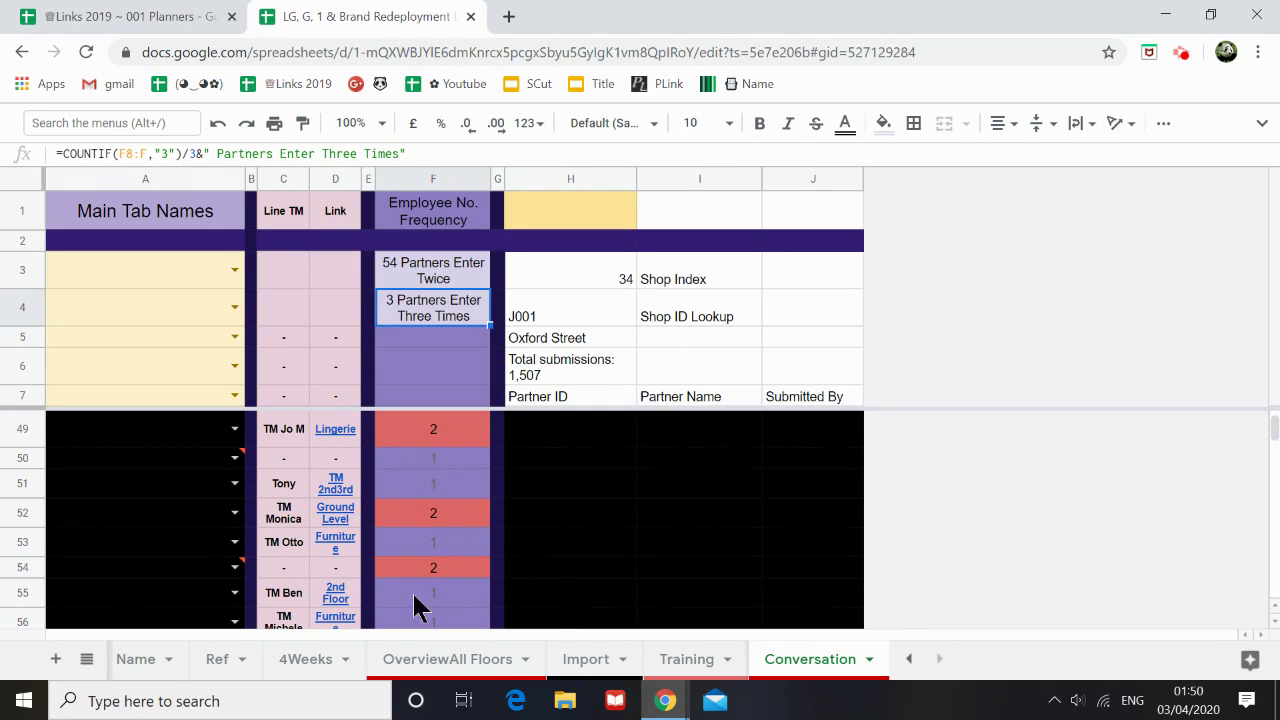
Step: Inspect the Conversation lookup formula in cell K27 of the 4Weeks sheet and the neighbouring rows
click(300, 660)
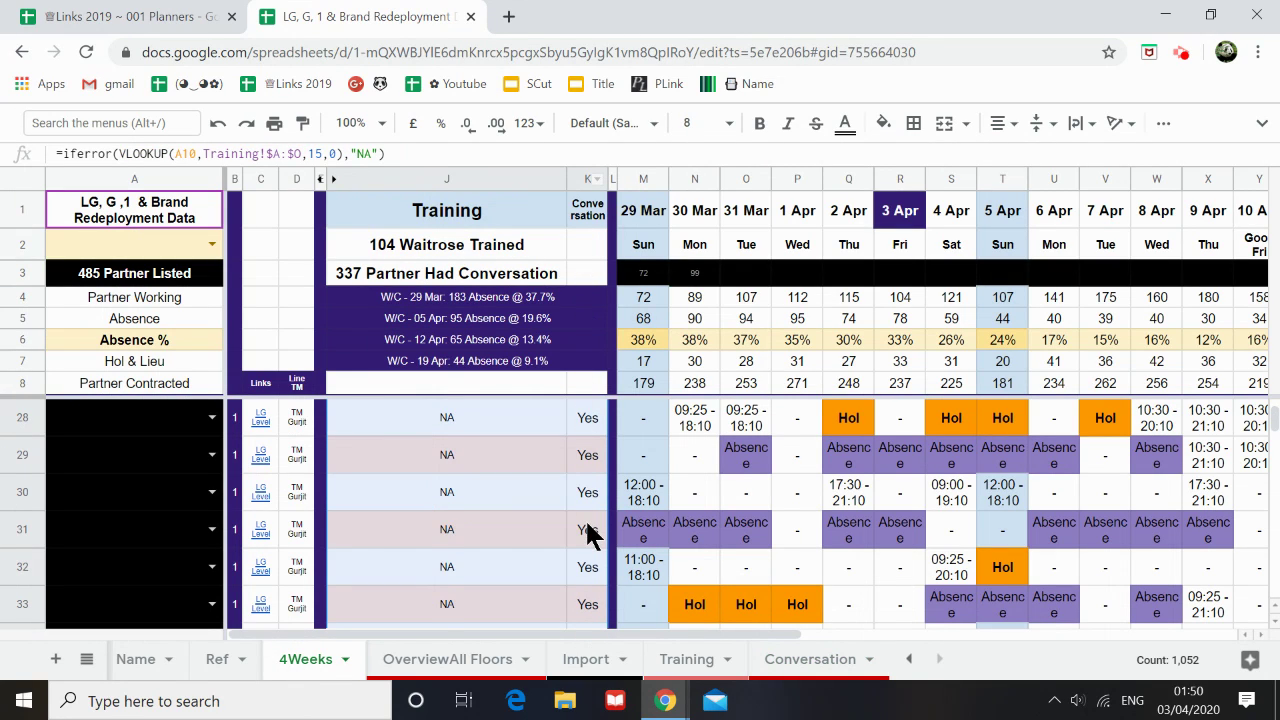
scroll(590, 535, up, 1)
click(581, 453)
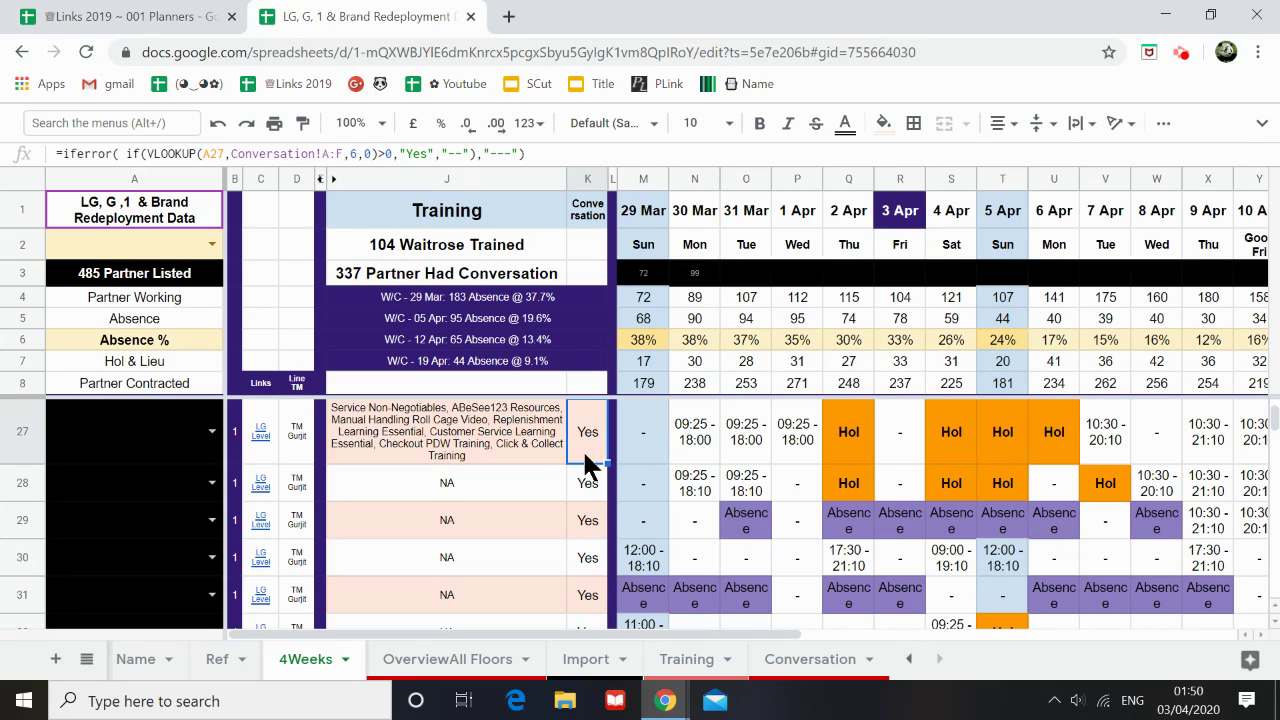
scroll(580, 455, up, 2)
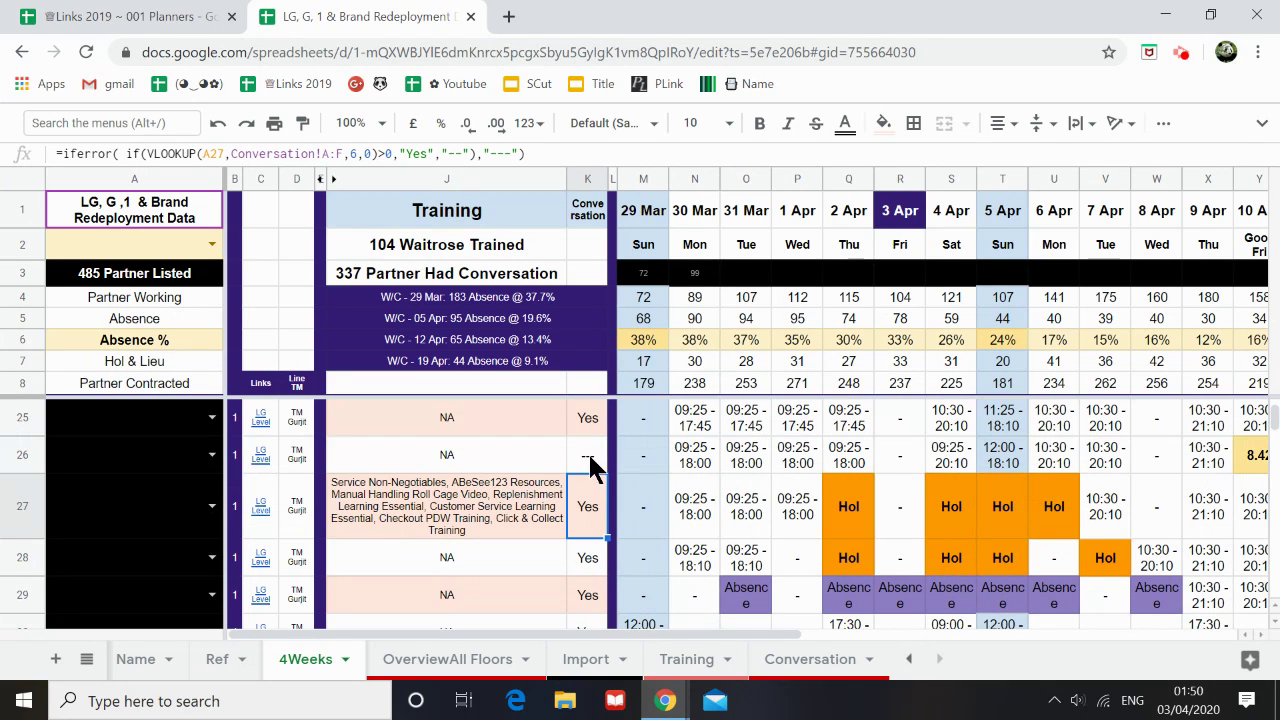
Step: Check the lookup formula in K26 of the 4Weeks sheet against the validation note on the flagged name in Conversation cell A50
click(588, 463)
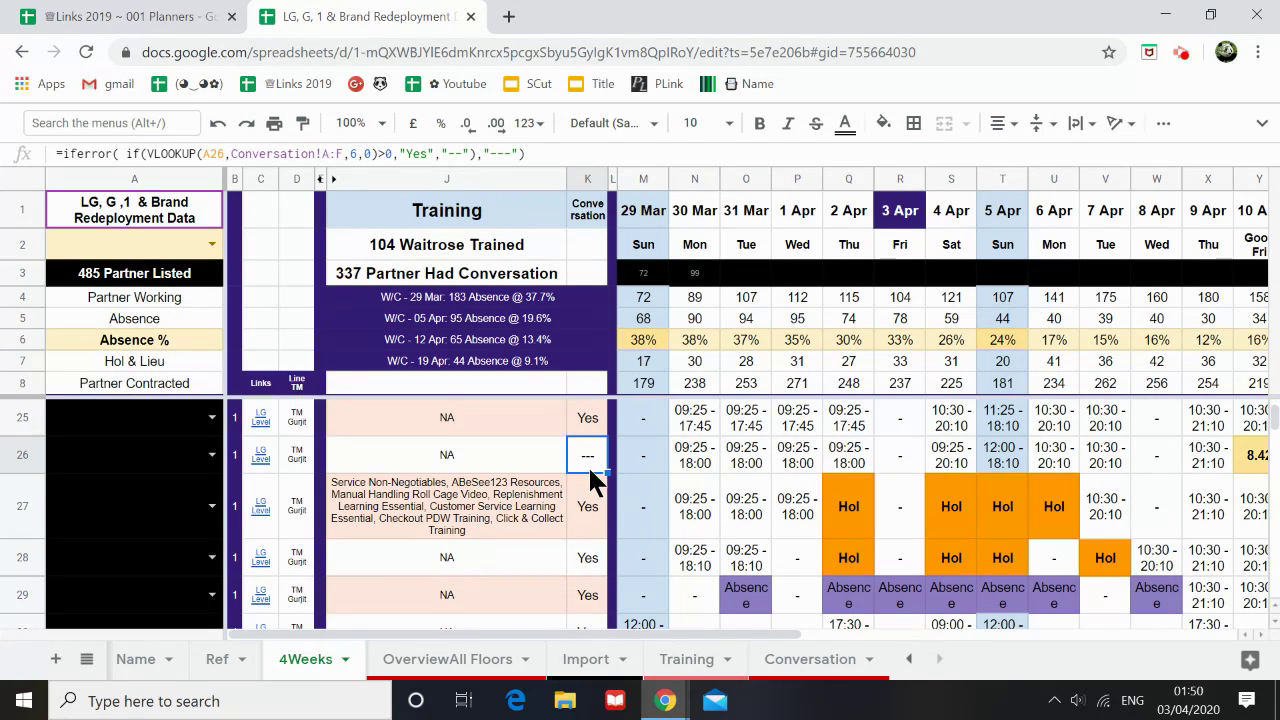
scroll(591, 480, up, 2)
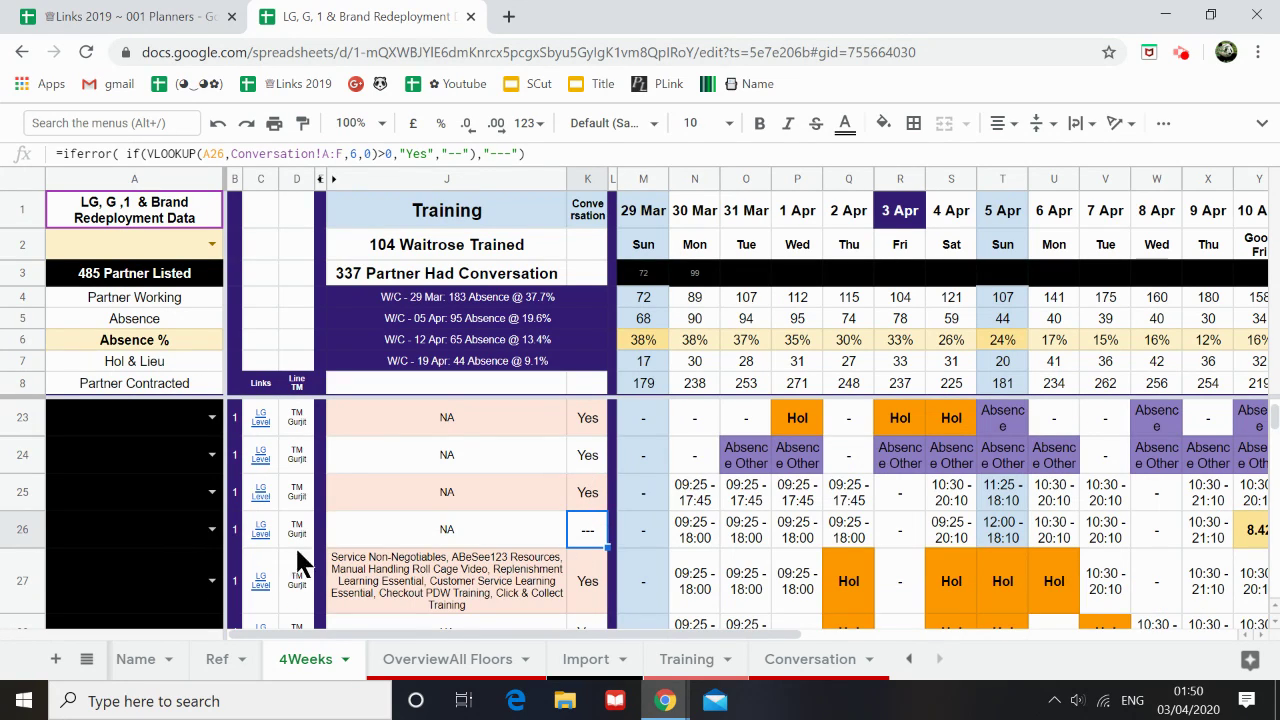
click(789, 669)
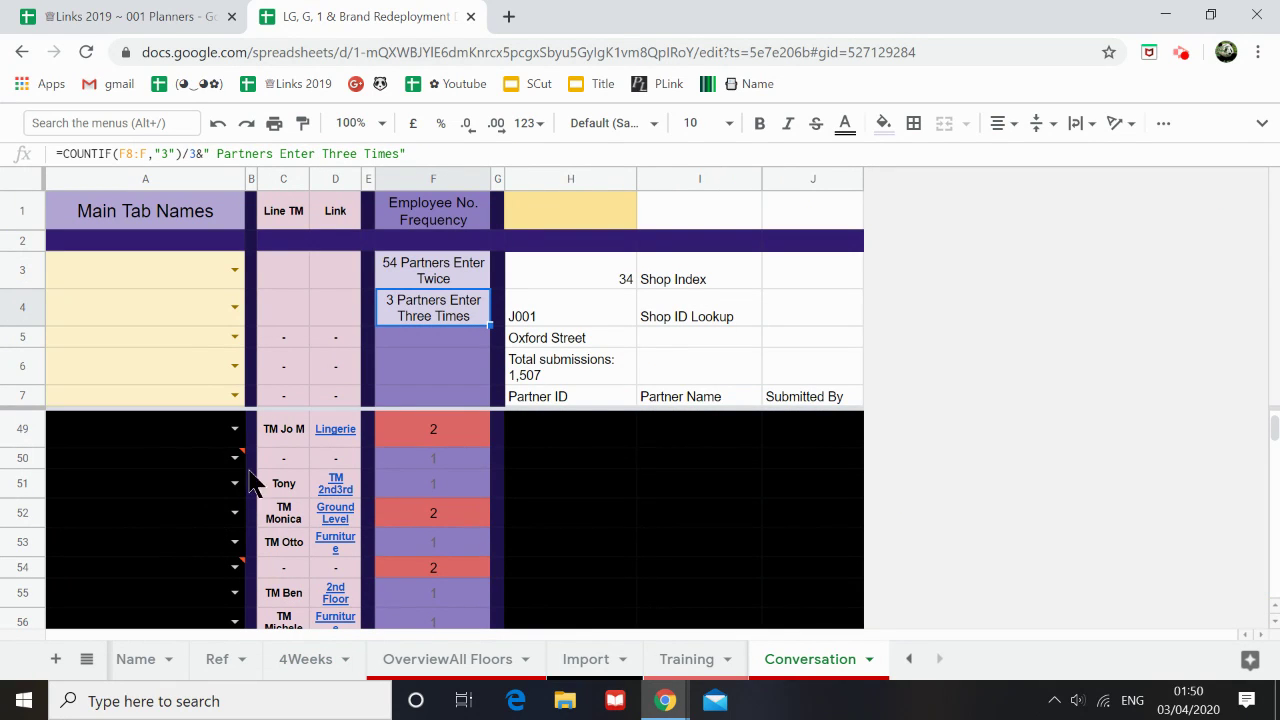
mouse_move(238, 462)
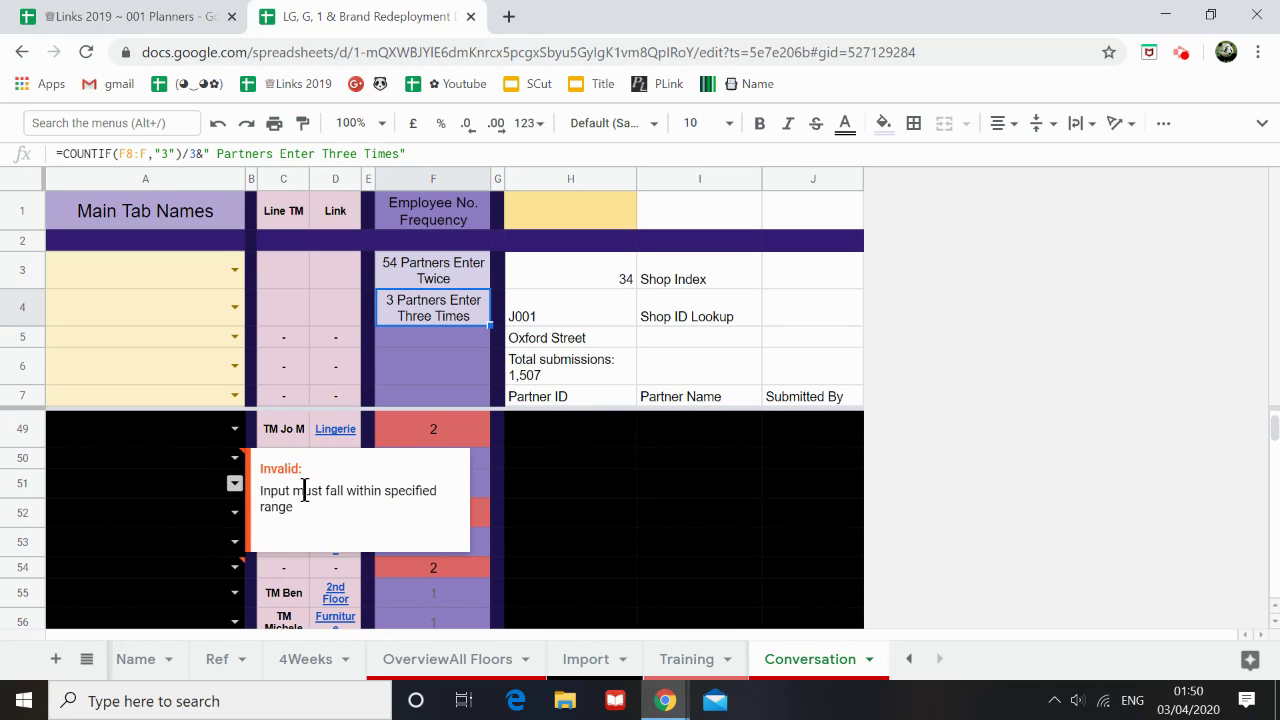
click(498, 487)
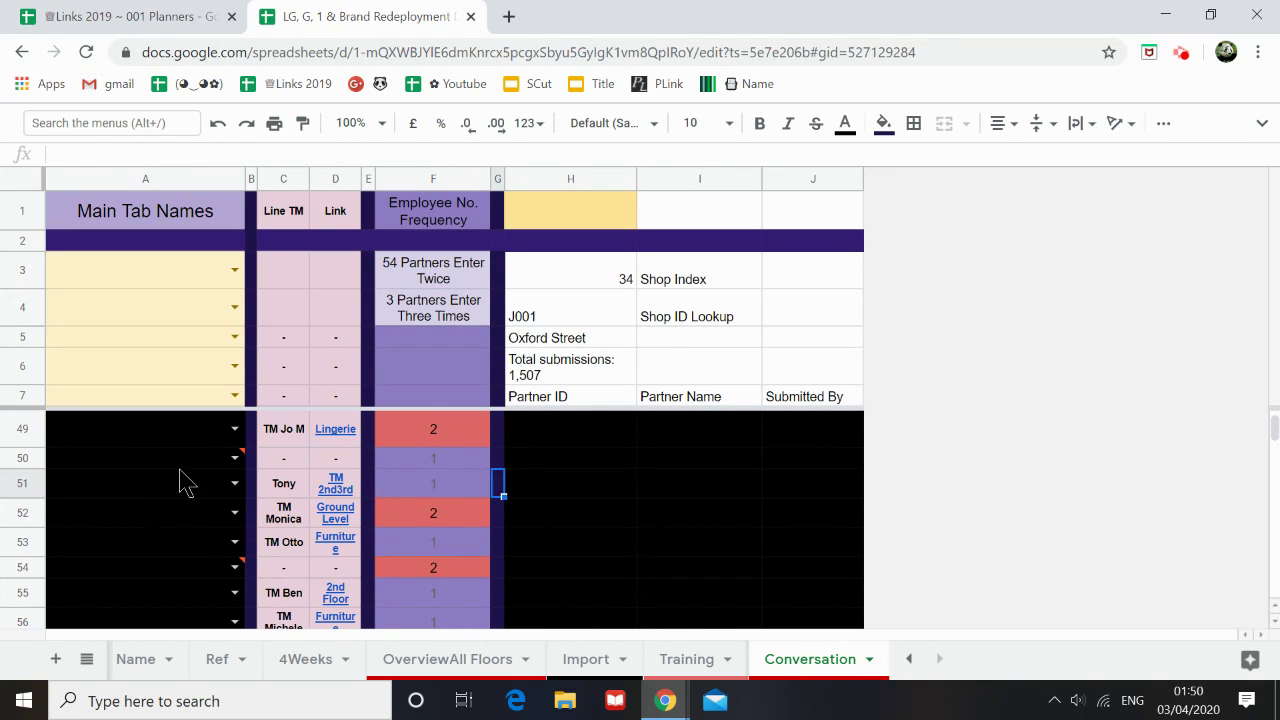
mouse_move(181, 471)
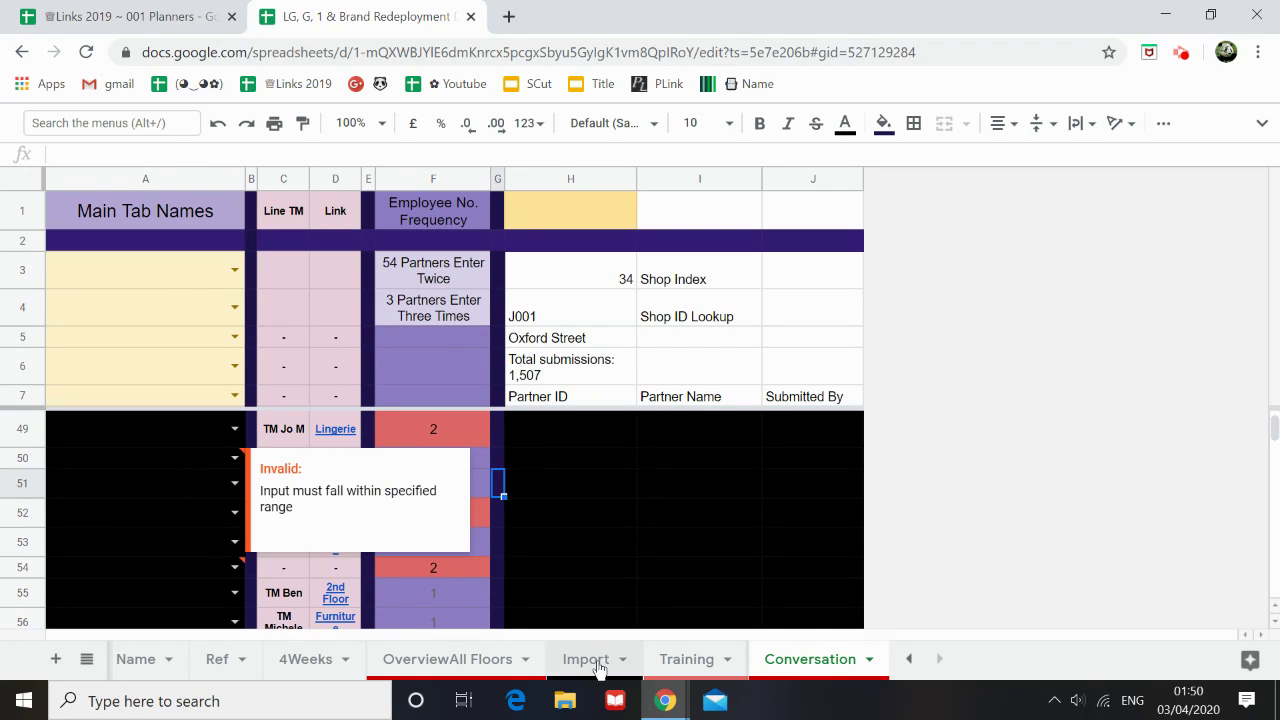
Step: Insert two blank rows above row 17 on the 4Weeks sheet
click(316, 662)
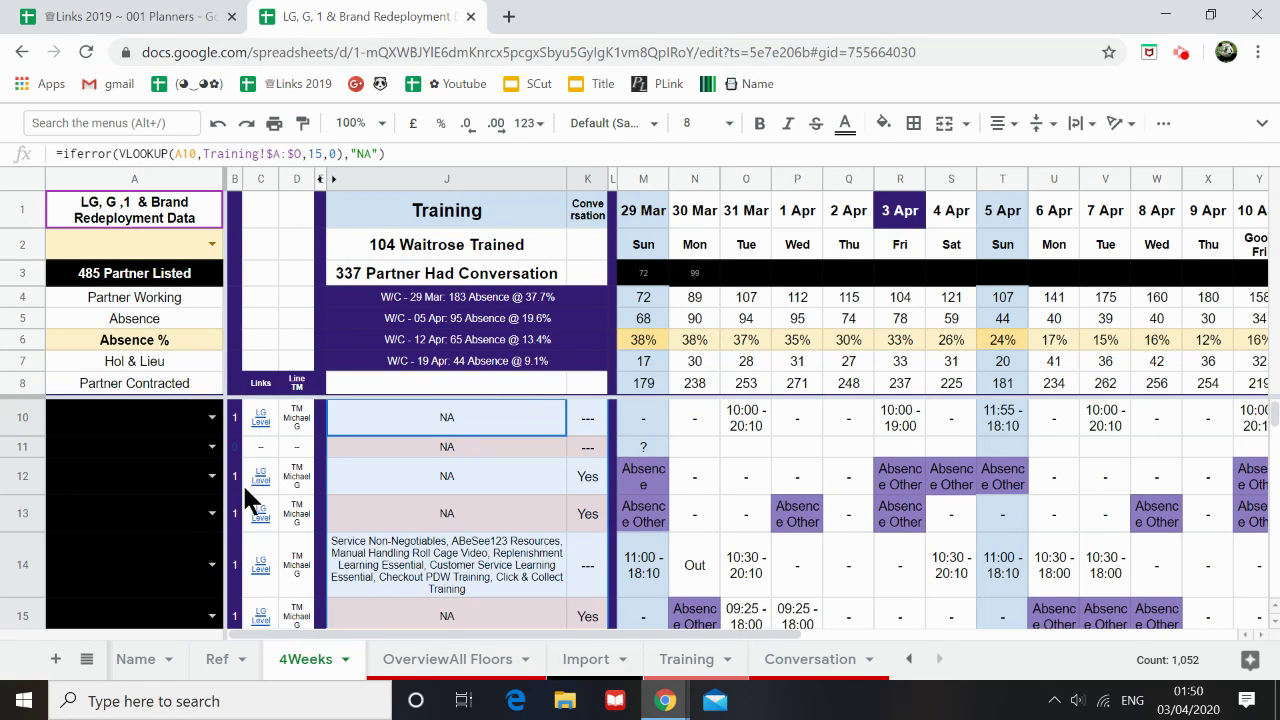
scroll(572, 573, down, 2)
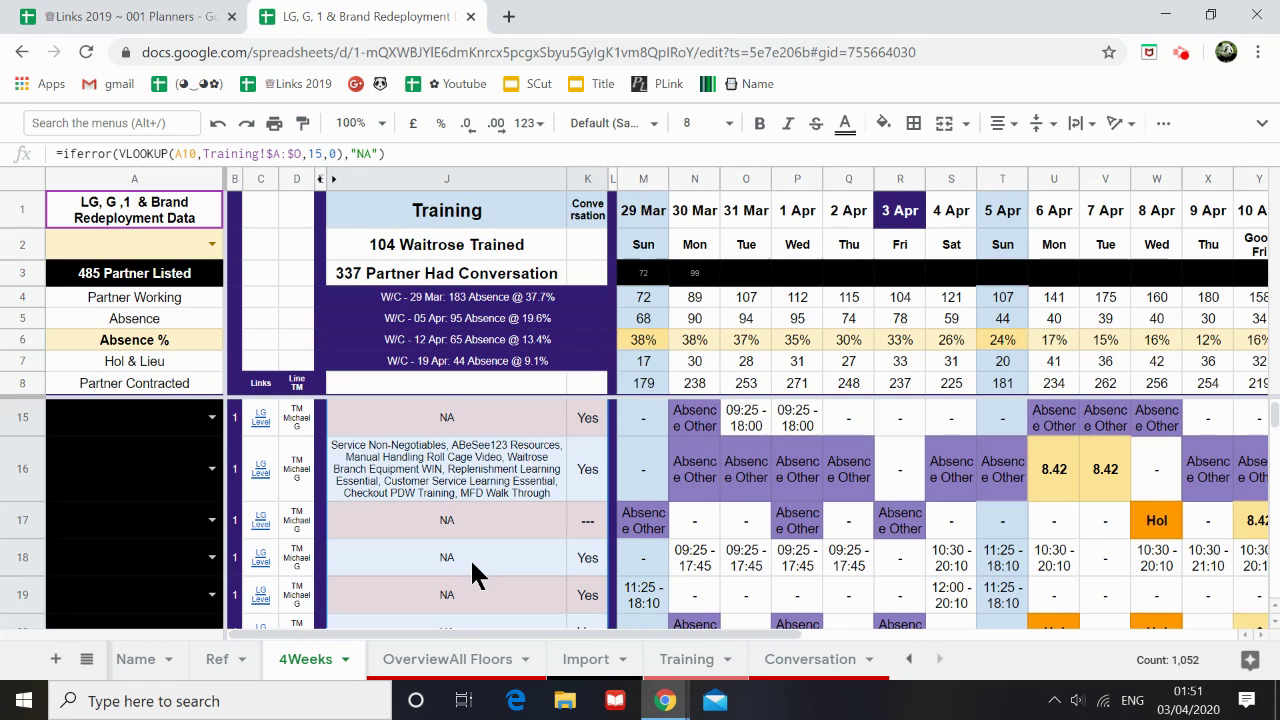
drag(26, 528, 23, 552)
right_click(30, 527)
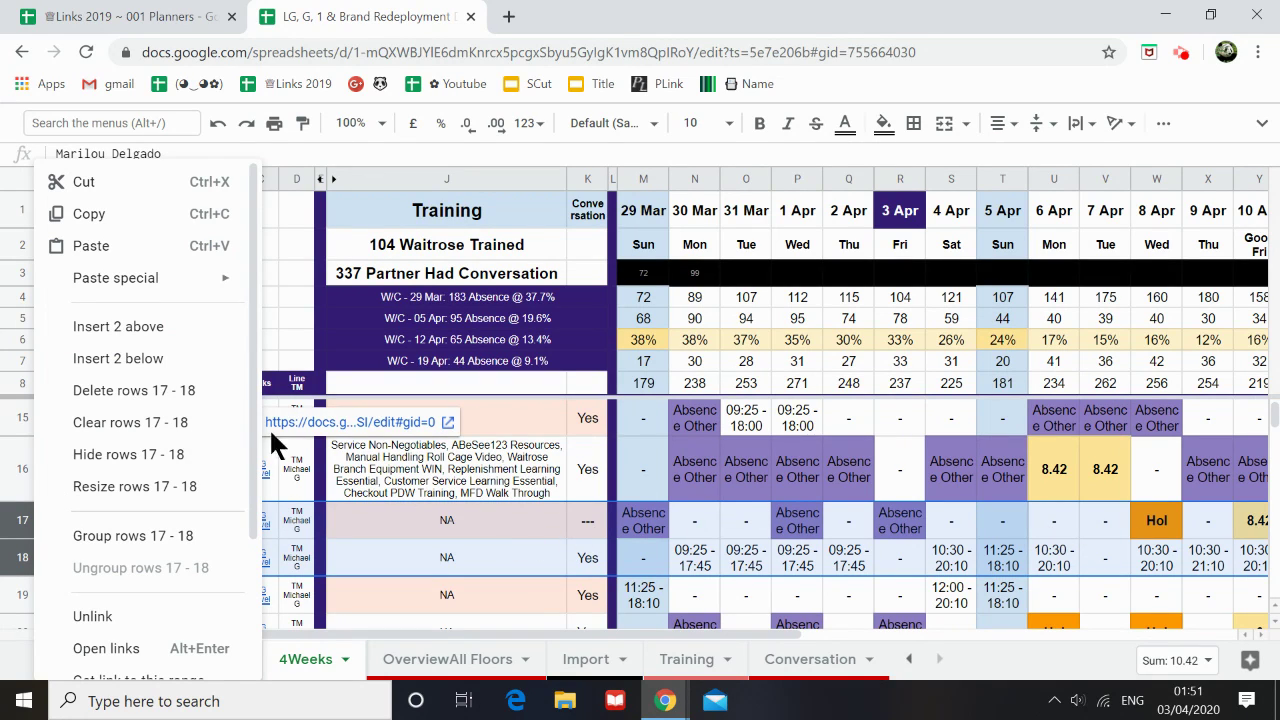
click(140, 327)
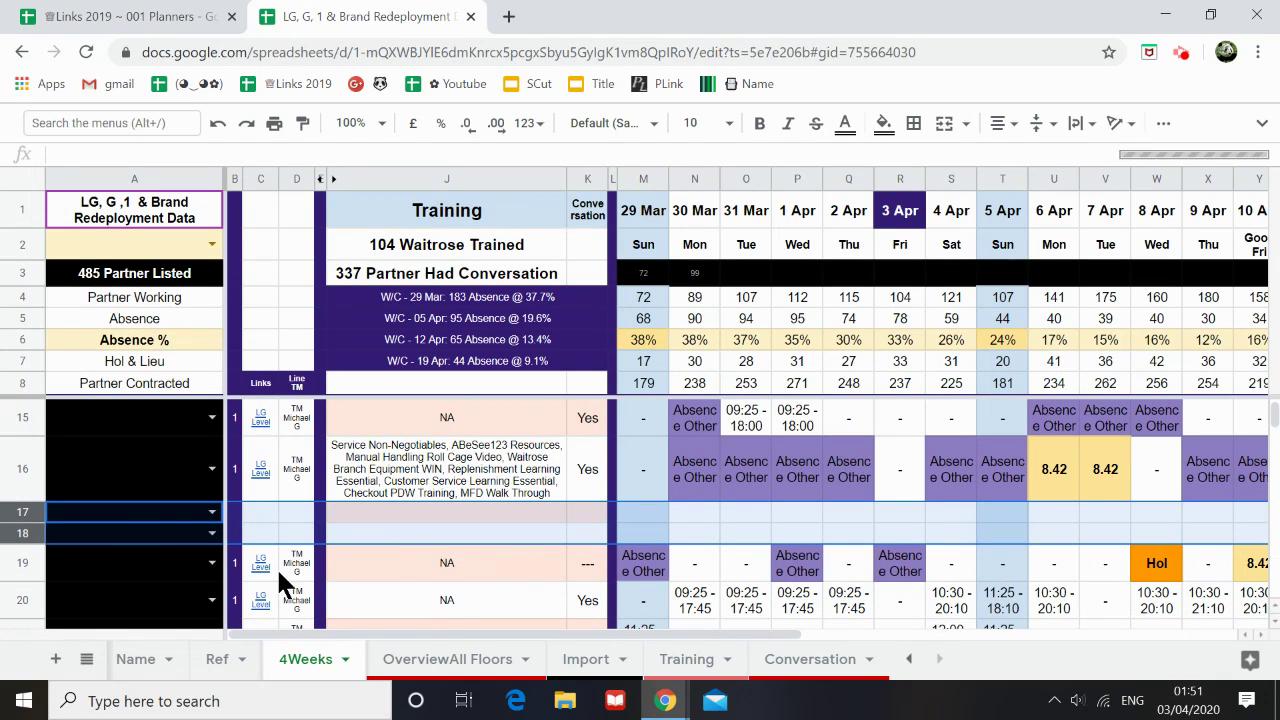
Step: Copy rows 19 and 20 into the blank rows 17 and 18, and select the name cells A17:A18
drag(23, 571, 28, 592)
drag(109, 513, 109, 526)
key(shift+space)
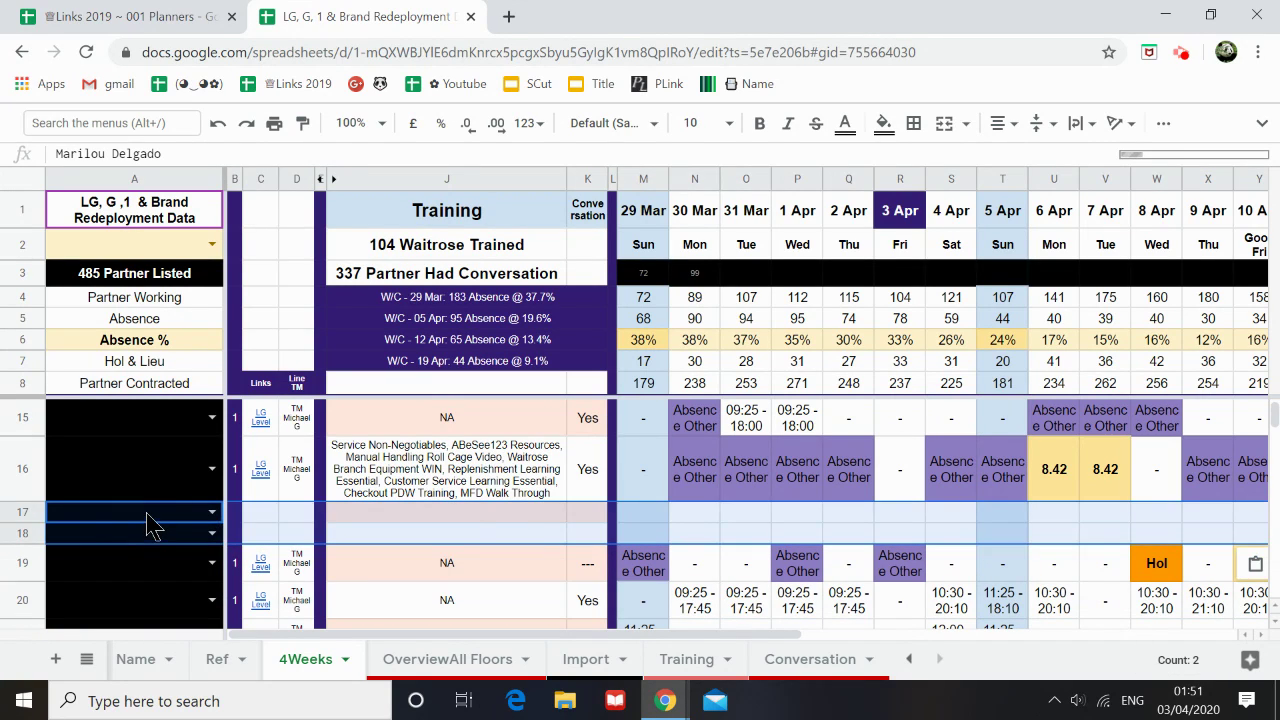
shift+click(143, 531)
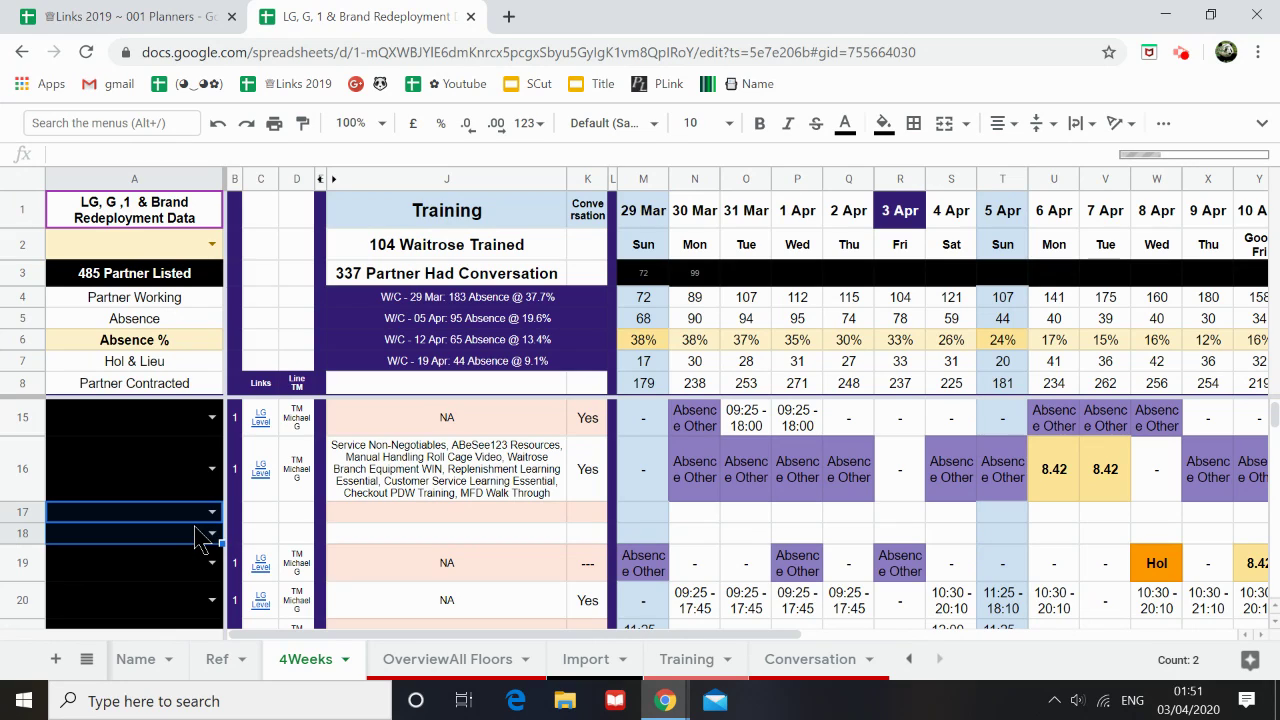